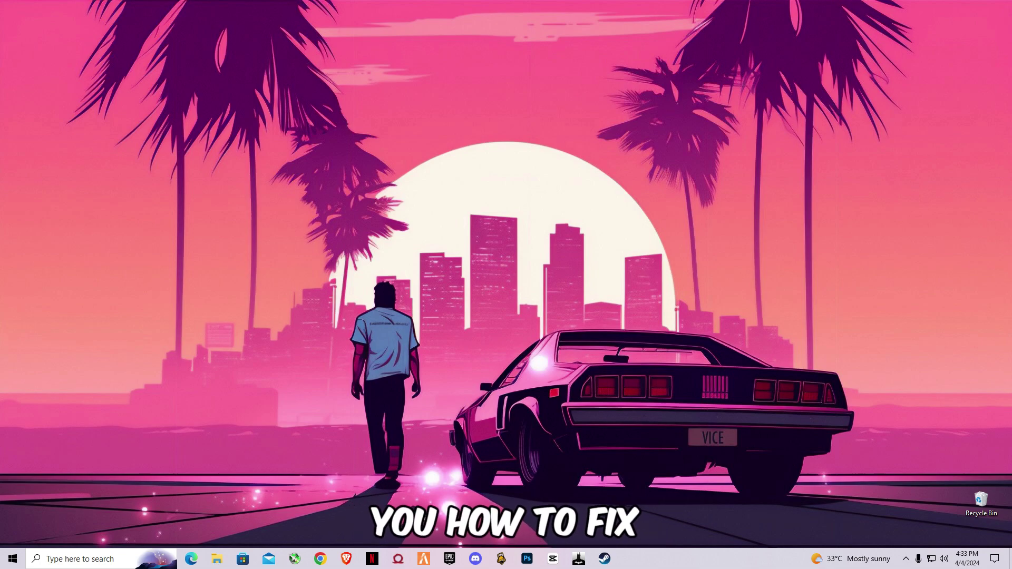
Step: Launch FiveM, skip the account sign-in and connect to the Impulse99 Freeroam server
{"action": "left_click", "coordinate": [424, 559]}
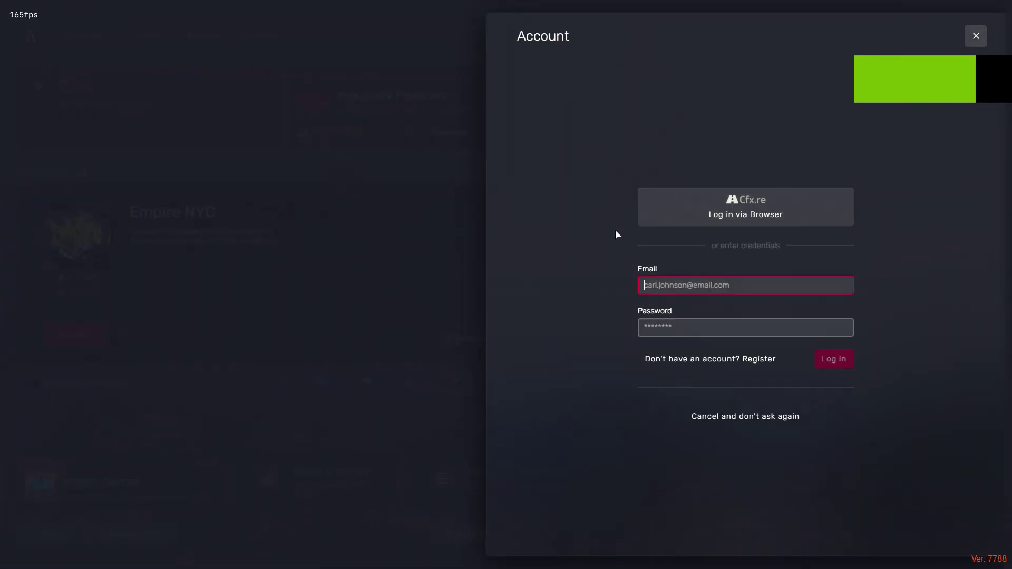
{"action": "left_click", "coordinate": [976, 36]}
{"action": "left_click", "coordinate": [470, 134]}
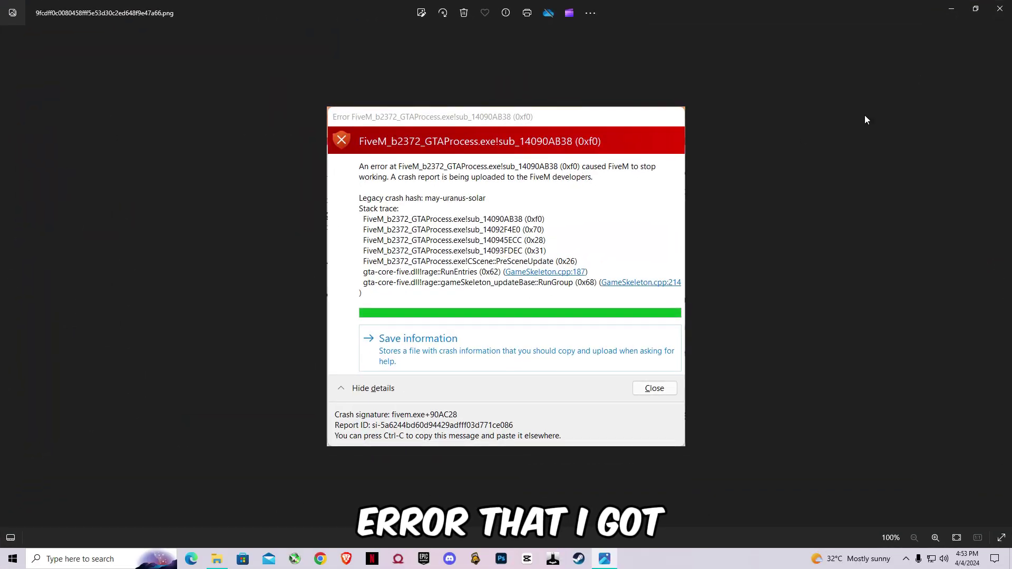
Step: Open both crash screenshots and arrange the English and Italian windows side by side
{"action": "left_click", "coordinate": [951, 9]}
{"action": "double_click", "coordinate": [416, 165]}
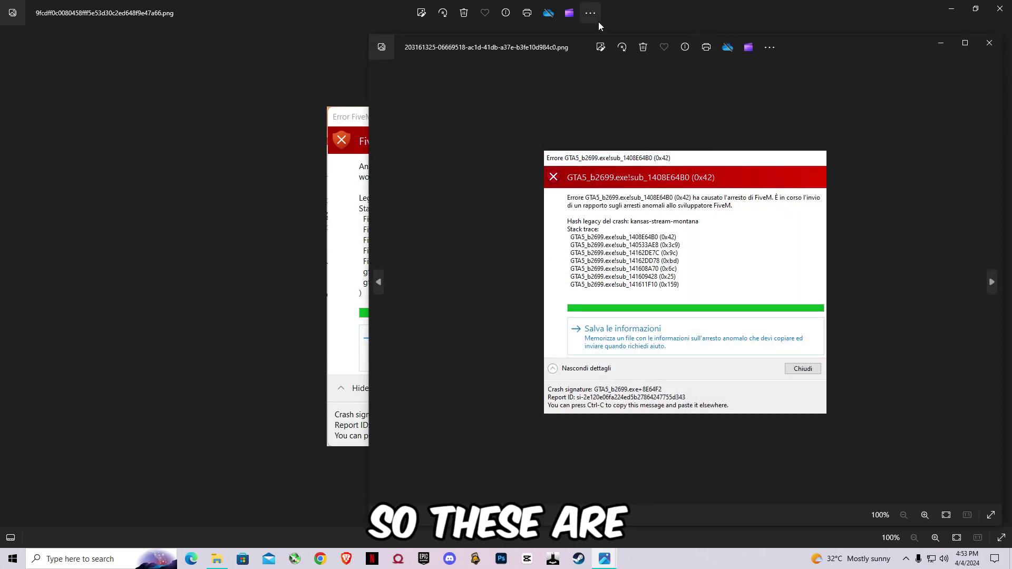
{"action": "left_click_drag", "start_coordinate": [598, 21], "coordinate": [333, 66]}
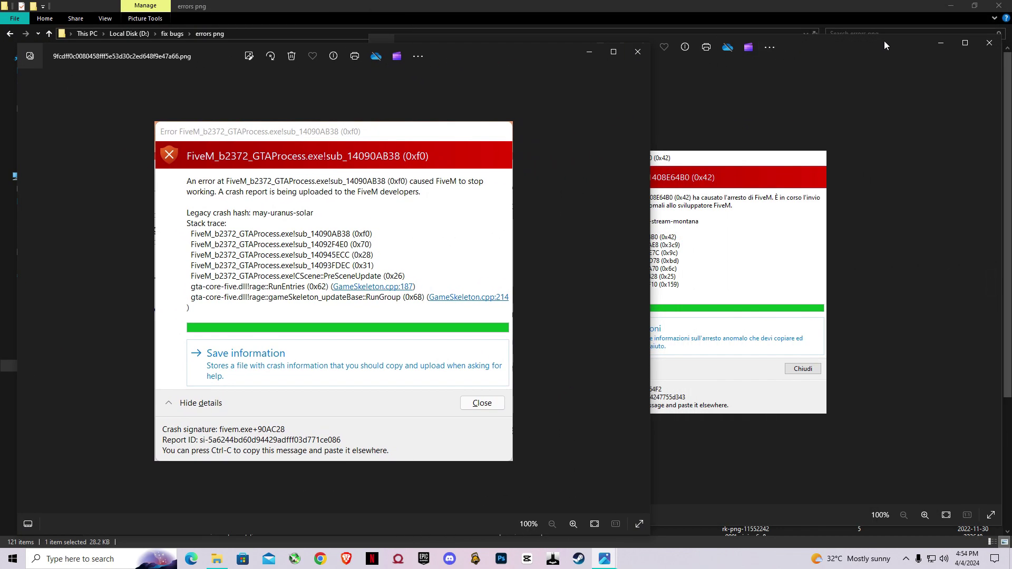
{"action": "left_click", "coordinate": [992, 6]}
{"action": "left_click_drag", "start_coordinate": [810, 58], "coordinate": [947, 67]}
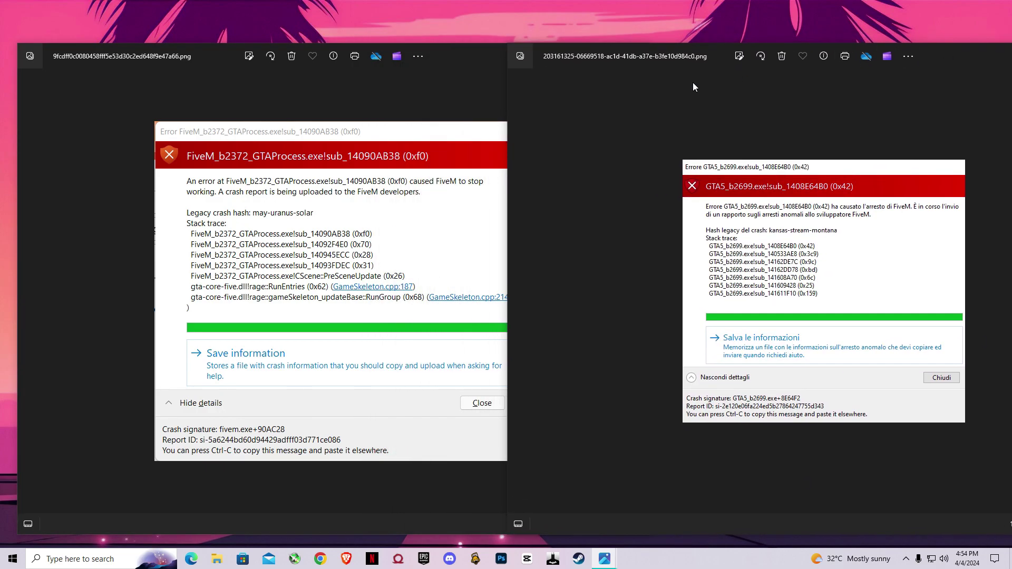
{"action": "left_click", "coordinate": [475, 55]}
{"action": "left_click_drag", "start_coordinate": [476, 57], "coordinate": [440, 56]}
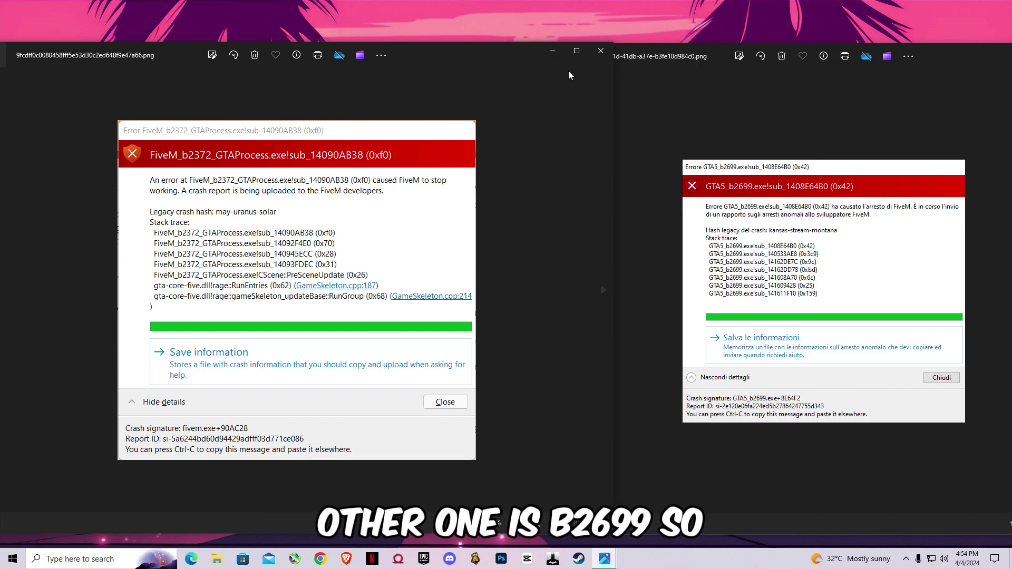
Step: Close the English crash screenshot, then the Italian one
{"action": "left_click", "coordinate": [601, 51]}
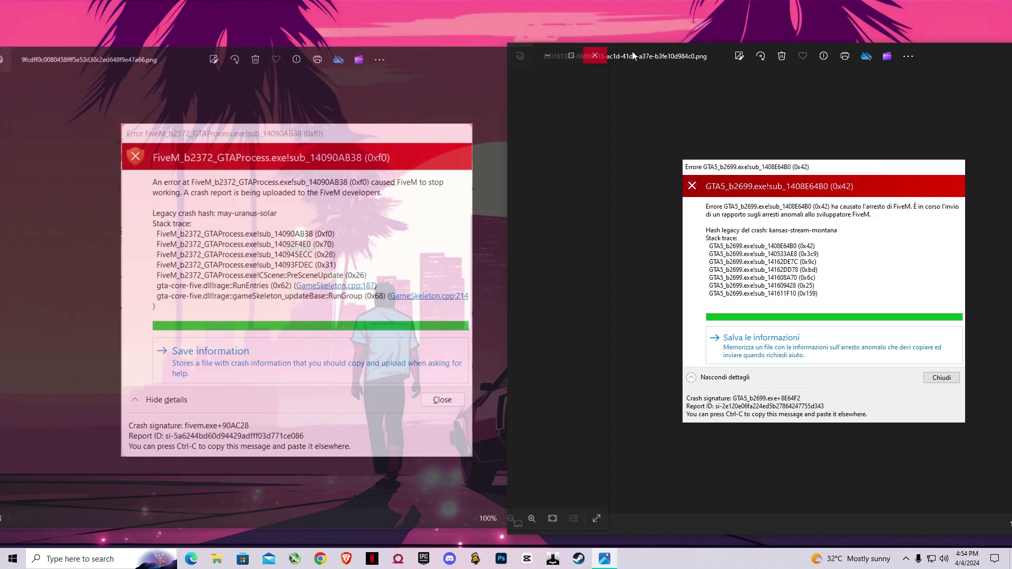
{"action": "left_click_drag", "start_coordinate": [949, 49], "coordinate": [663, 62]}
{"action": "left_click", "coordinate": [791, 60]}
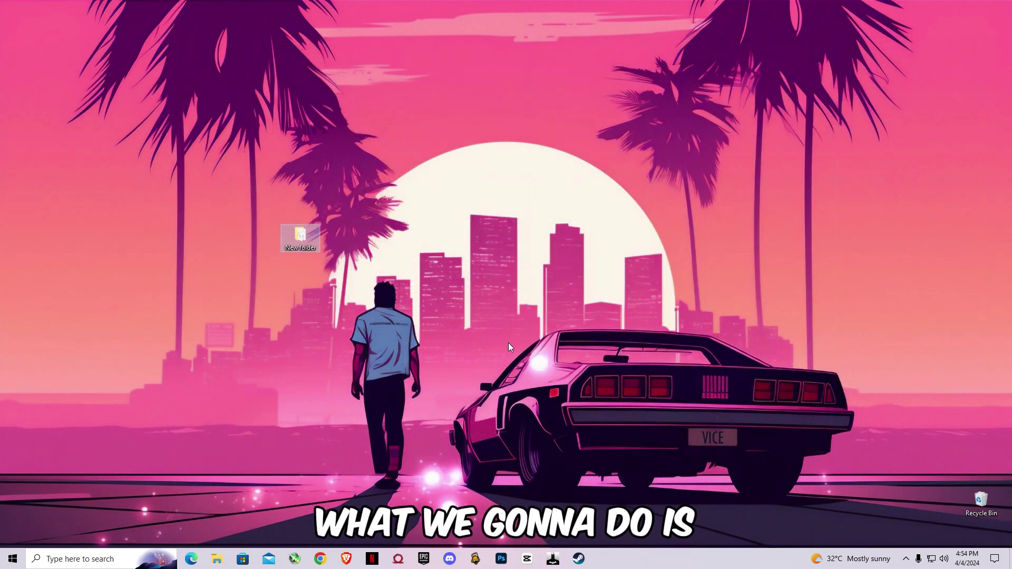
Step: Rename the new desktop folder to 'api for FiveM'
{"action": "key", "text": "F2"}
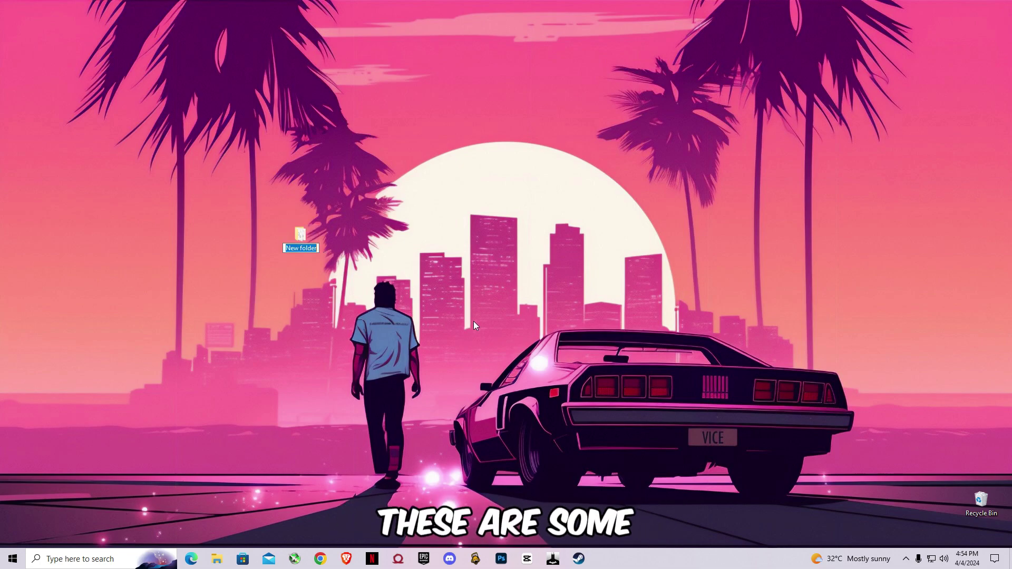
{"action": "type", "text": "api"}
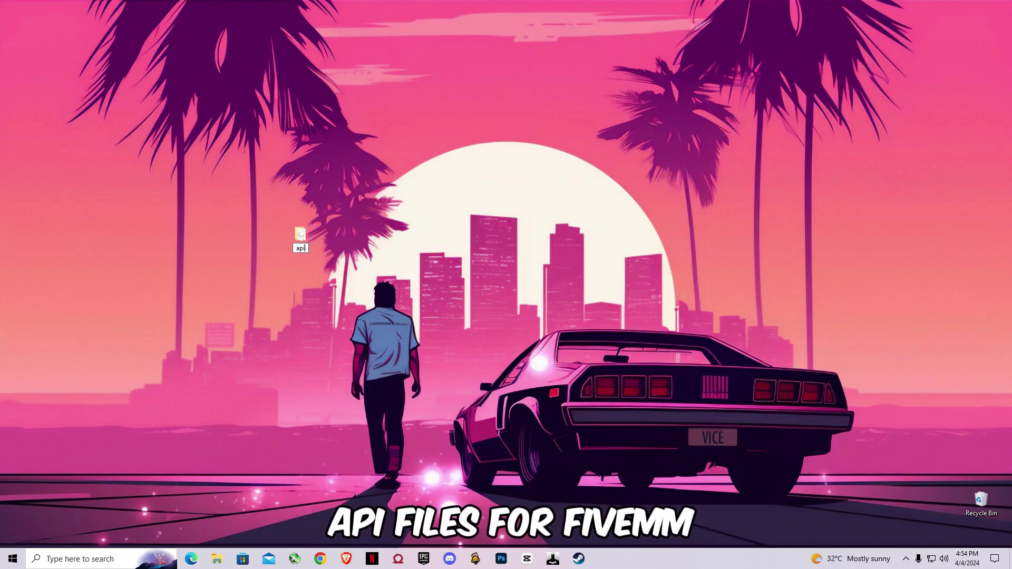
{"action": "type", "text": " for "}
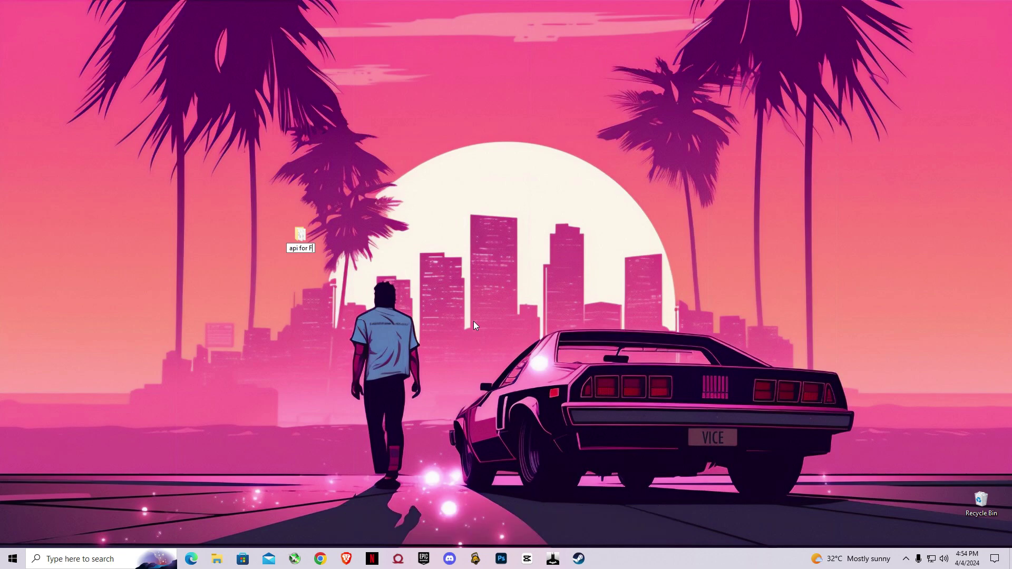
{"action": "type", "text": "FiveM"}
{"action": "key", "text": "Return"}
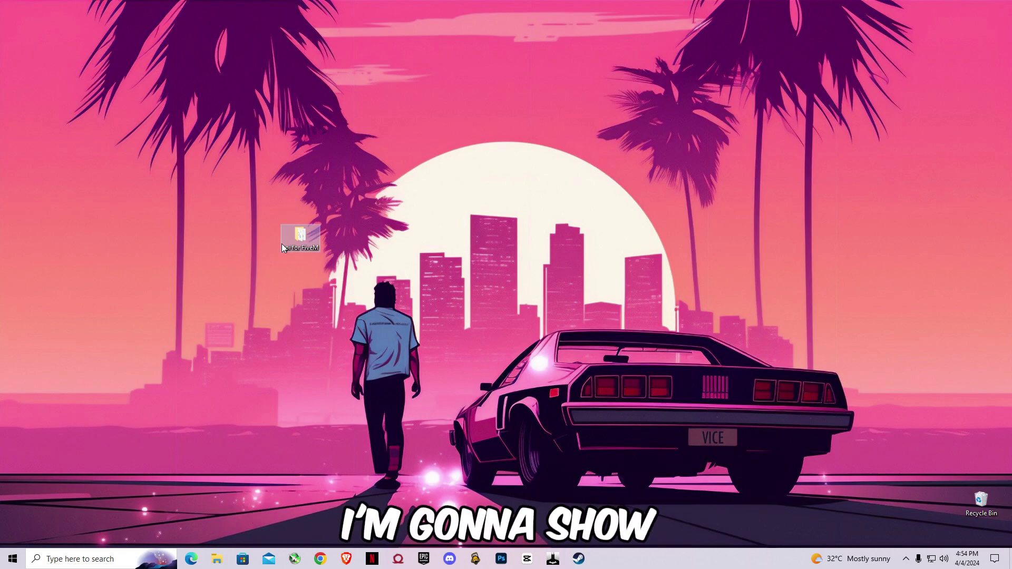
Step: Place the api for FiveM folder at the desktop's top-left and bring up Windows search
{"action": "left_click_drag", "start_coordinate": [282, 243], "coordinate": [246, 220]}
{"action": "left_click_drag", "start_coordinate": [44, 51], "coordinate": [40, 22]}
{"action": "left_click", "coordinate": [68, 195]}
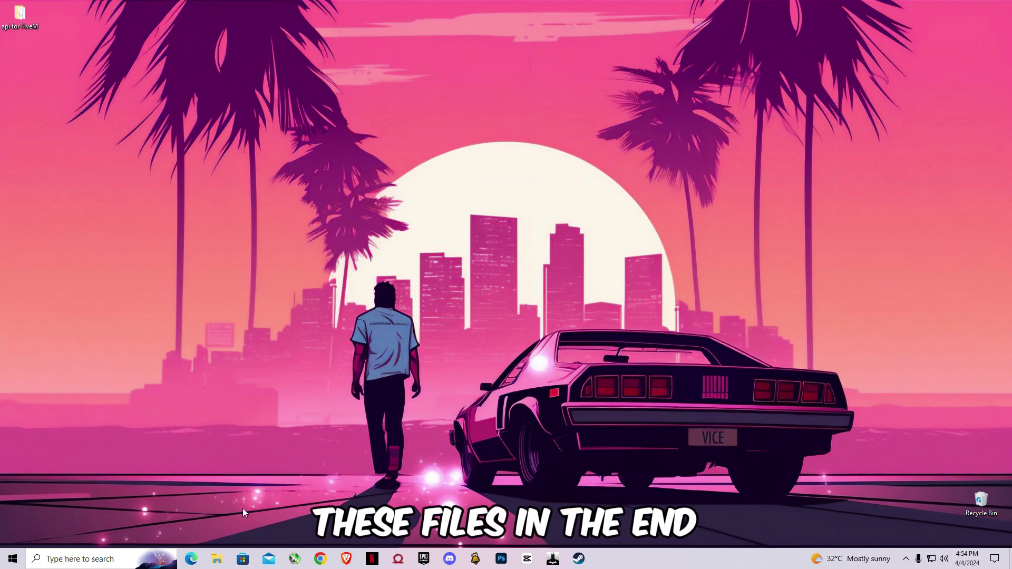
{"action": "left_click", "coordinate": [121, 559]}
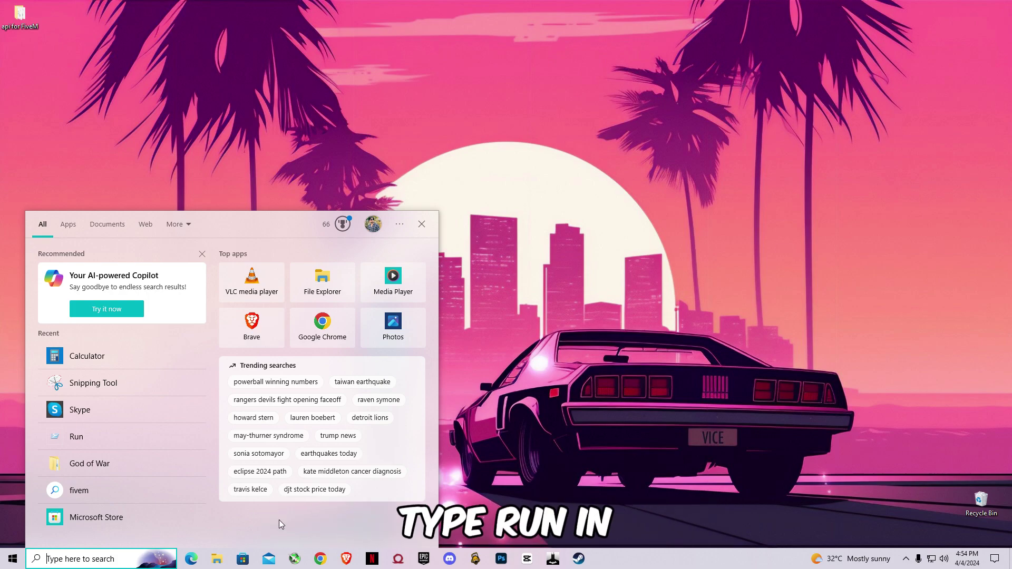
Step: Run 'appdata' from the Run dialog to open the AppData folder
{"action": "key", "text": "super"}
{"action": "type", "text": "run"}
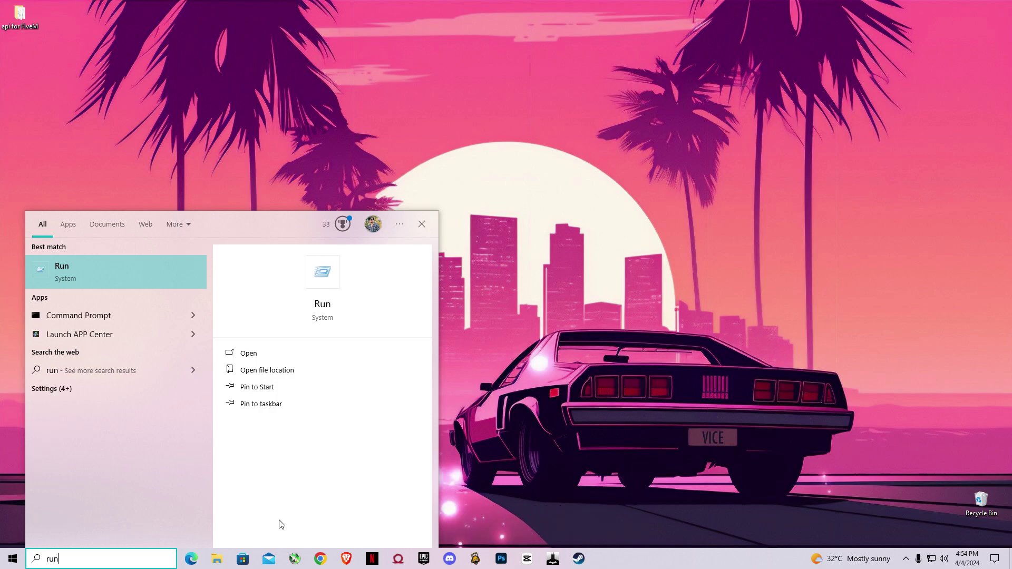
{"action": "left_click", "coordinate": [50, 273]}
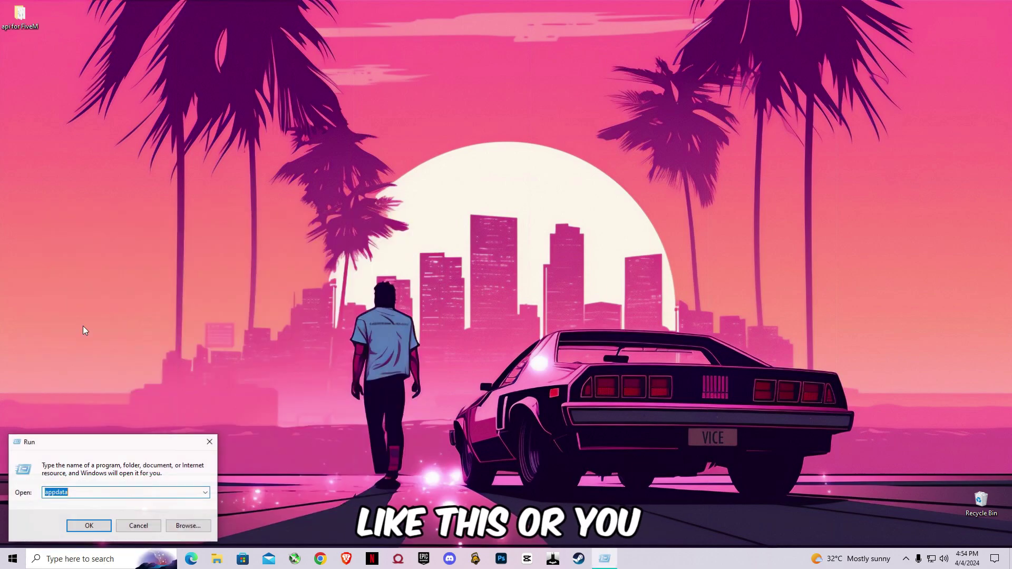
{"action": "right_click", "coordinate": [9, 564]}
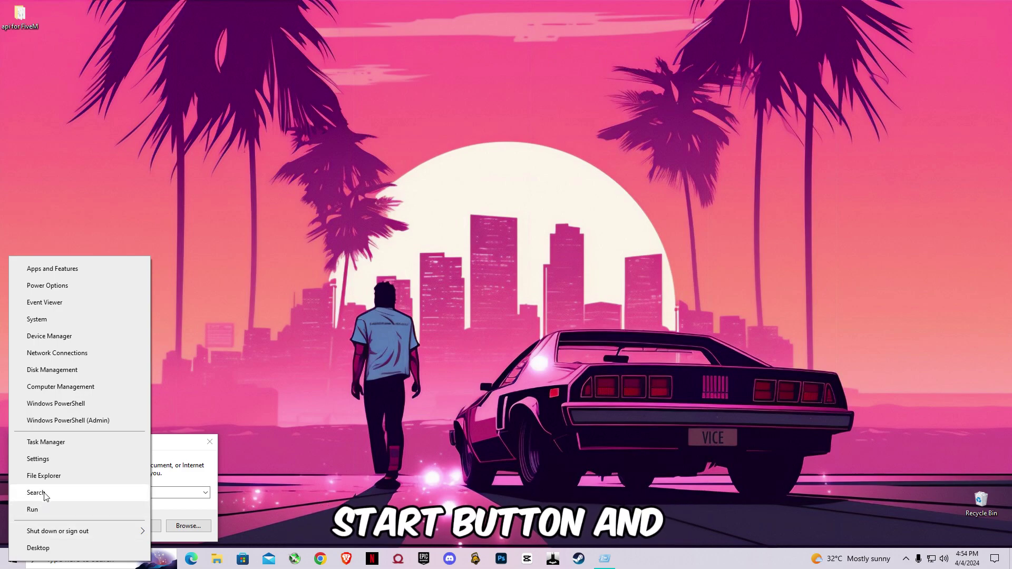
{"action": "left_click", "coordinate": [31, 509]}
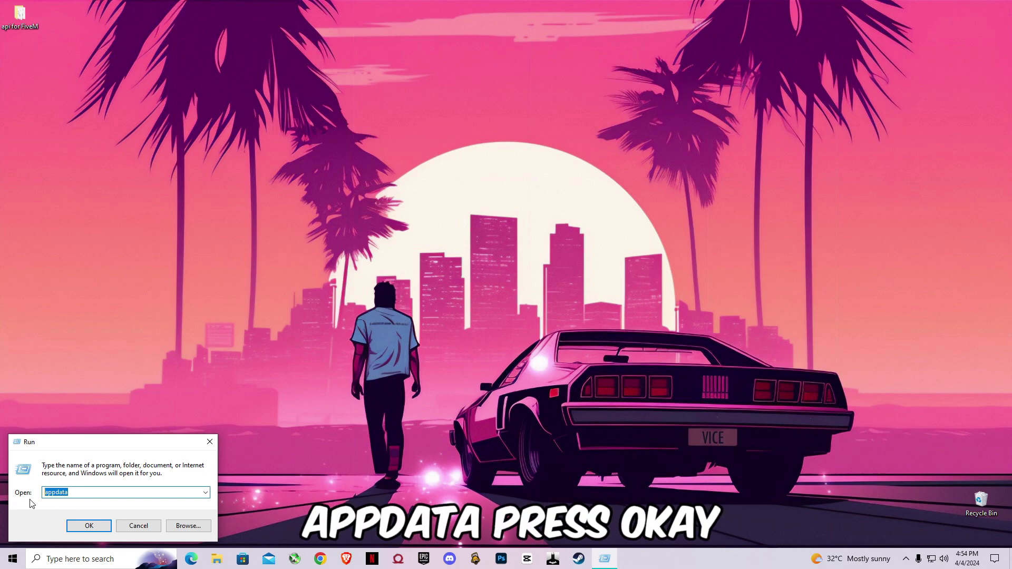
{"action": "left_click", "coordinate": [88, 525]}
Step: Go to Local > FiveM > FiveM Application Data and delete the crashes folder
{"action": "double_click", "coordinate": [108, 65]}
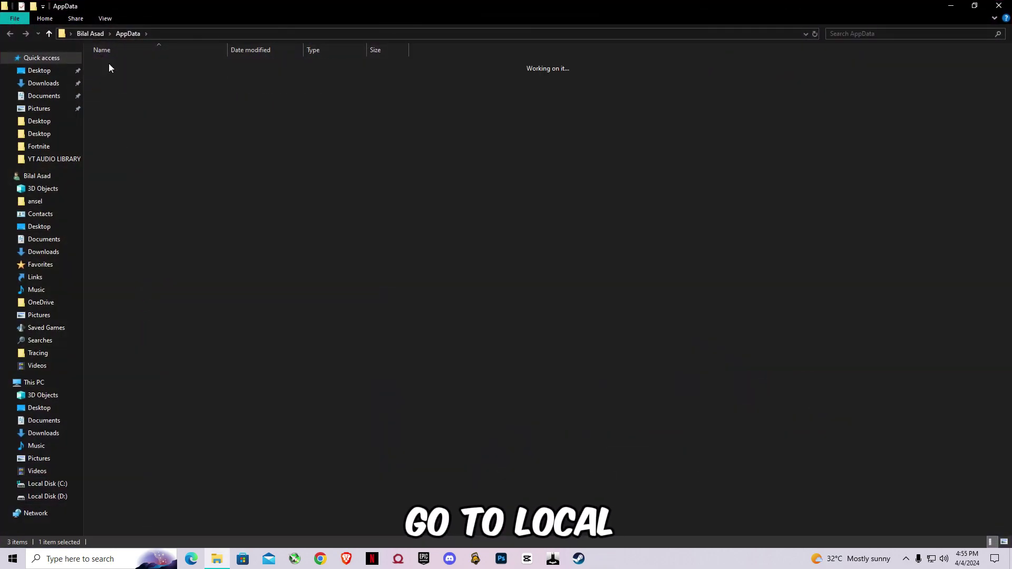
{"action": "double_click", "coordinate": [121, 290]}
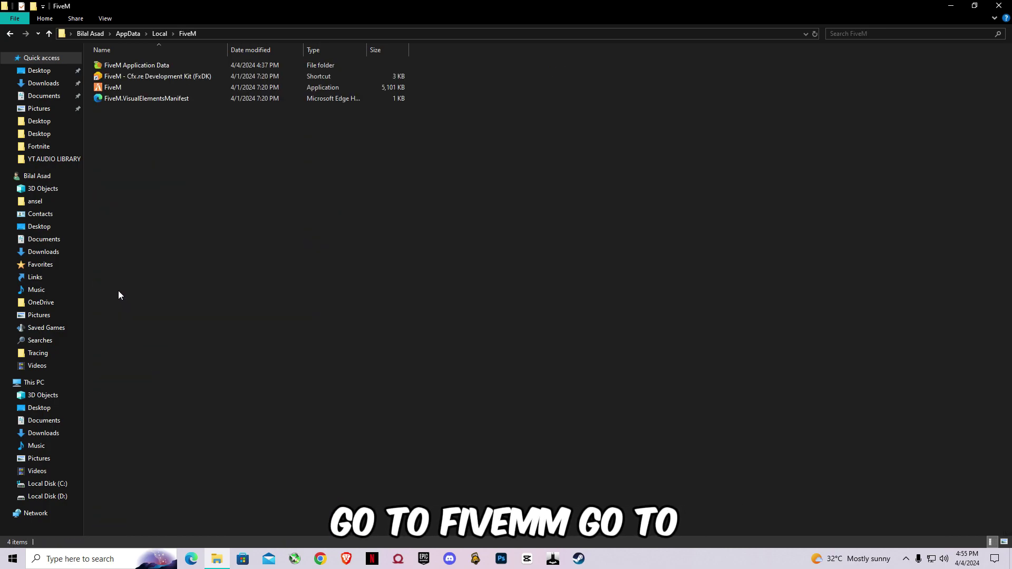
{"action": "double_click", "coordinate": [138, 66]}
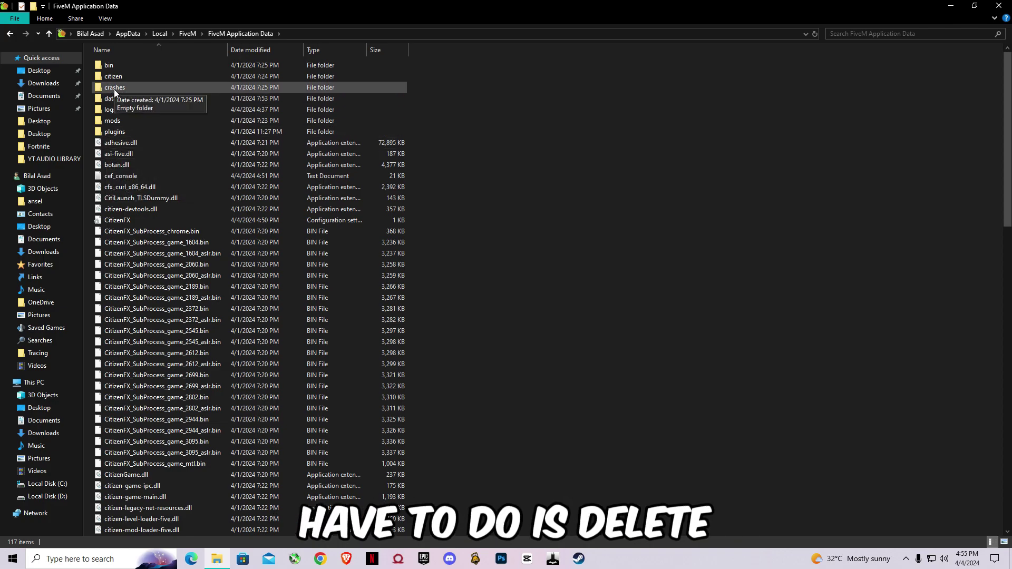
{"action": "right_click", "coordinate": [114, 89]}
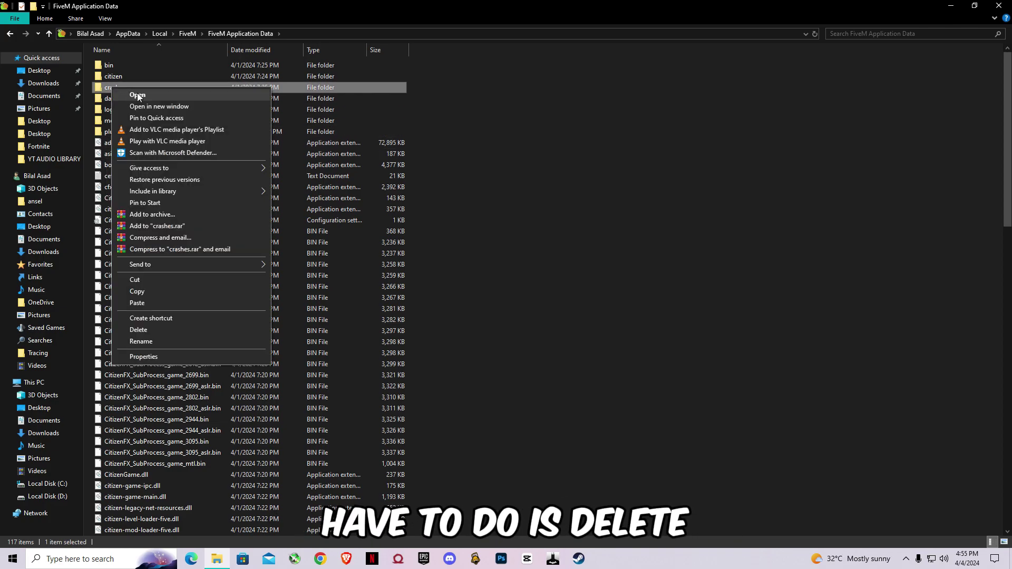
{"action": "left_click", "coordinate": [153, 332]}
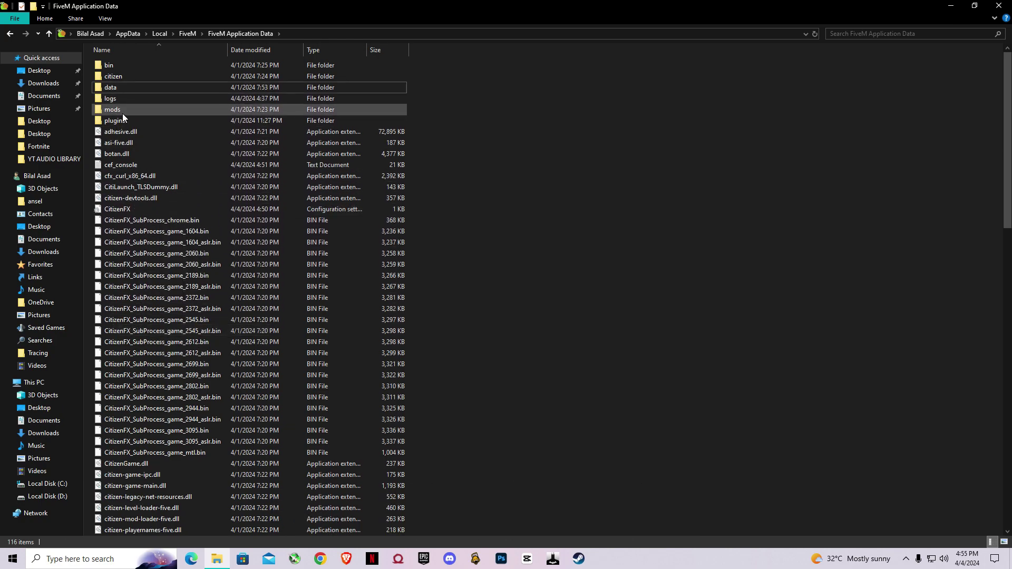
Step: In the data folder, delete cache, server-cache and server-cache-priv, then go back up
{"action": "double_click", "coordinate": [111, 88]}
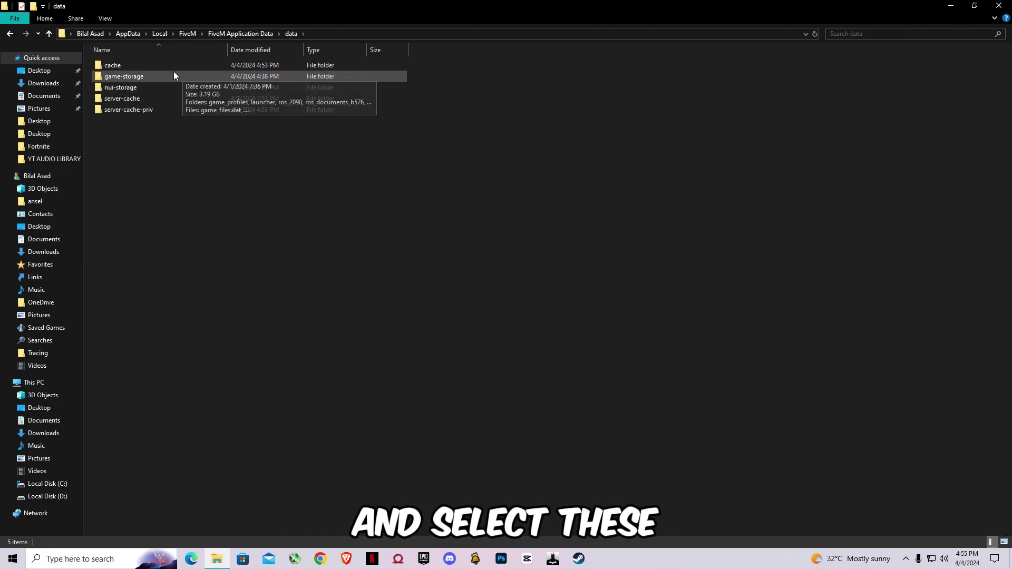
{"action": "left_click", "coordinate": [122, 65]}
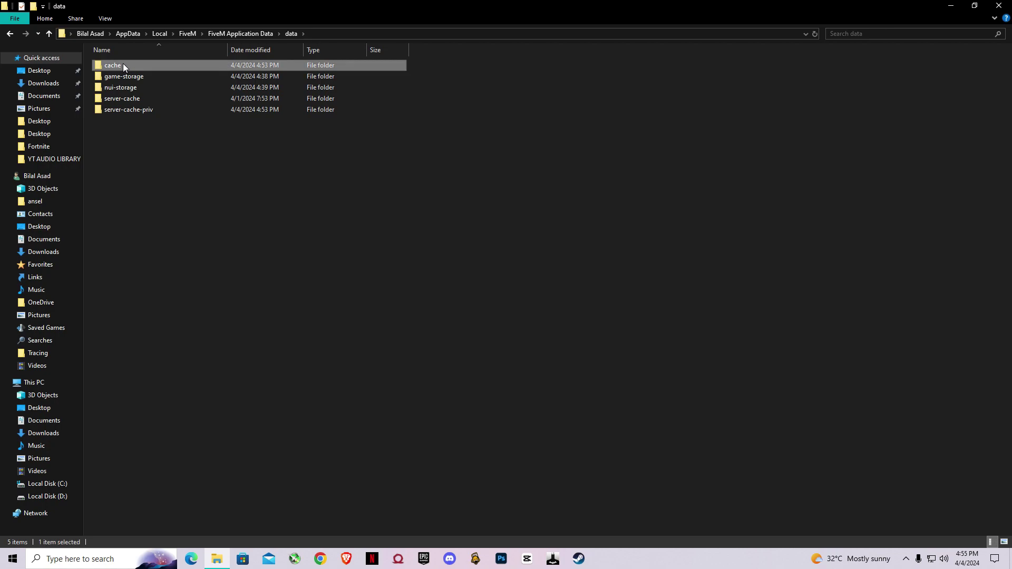
{"action": "left_click", "coordinate": [147, 99], "text": "ctrl"}
{"action": "left_click", "coordinate": [158, 110], "text": "ctrl"}
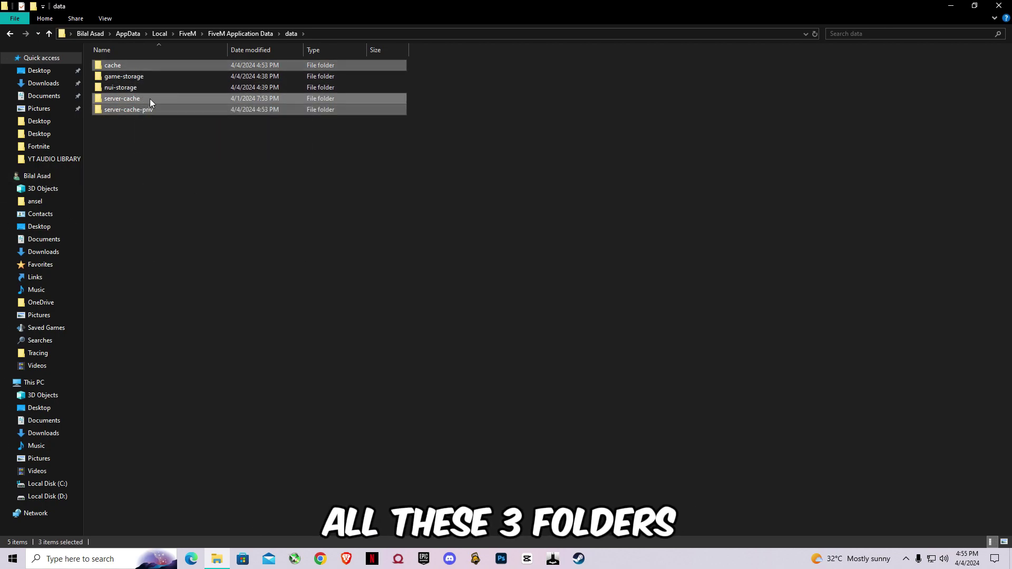
{"action": "right_click", "coordinate": [150, 99]}
{"action": "left_click", "coordinate": [189, 307]}
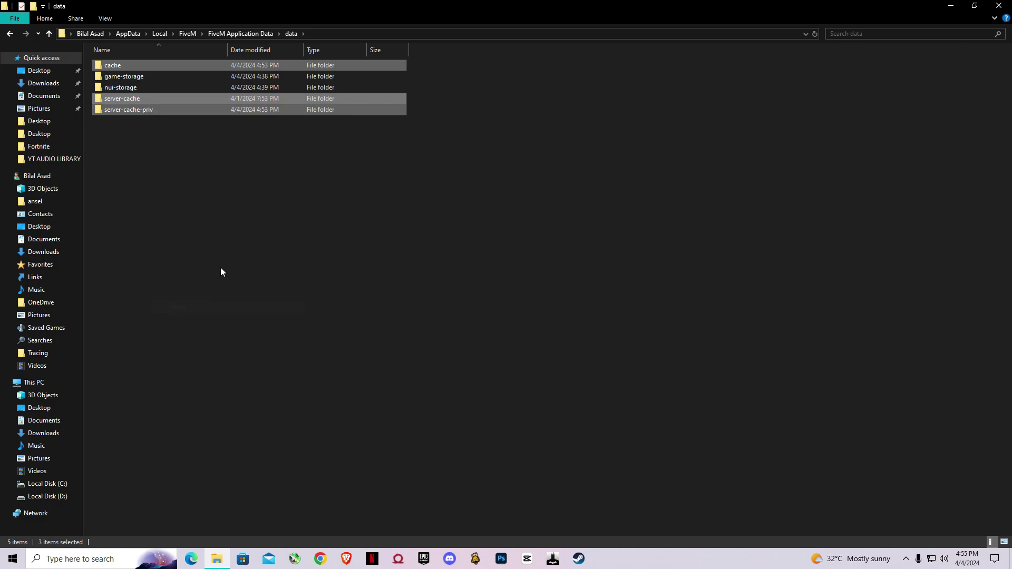
{"action": "left_click", "coordinate": [9, 33]}
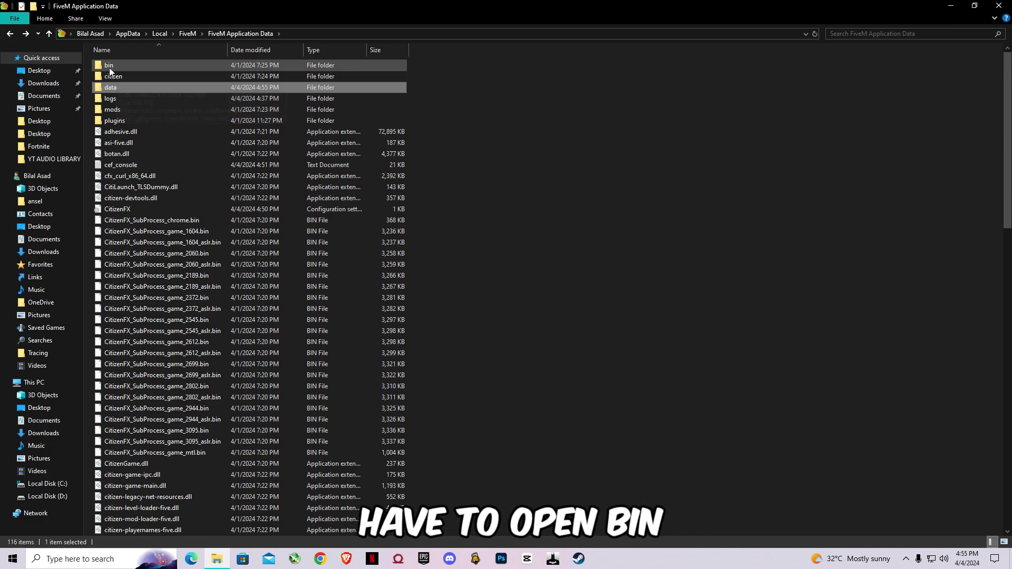
Step: Open FiveM's bin folder and minimize the window to reveal the desktop
{"action": "double_click", "coordinate": [109, 66]}
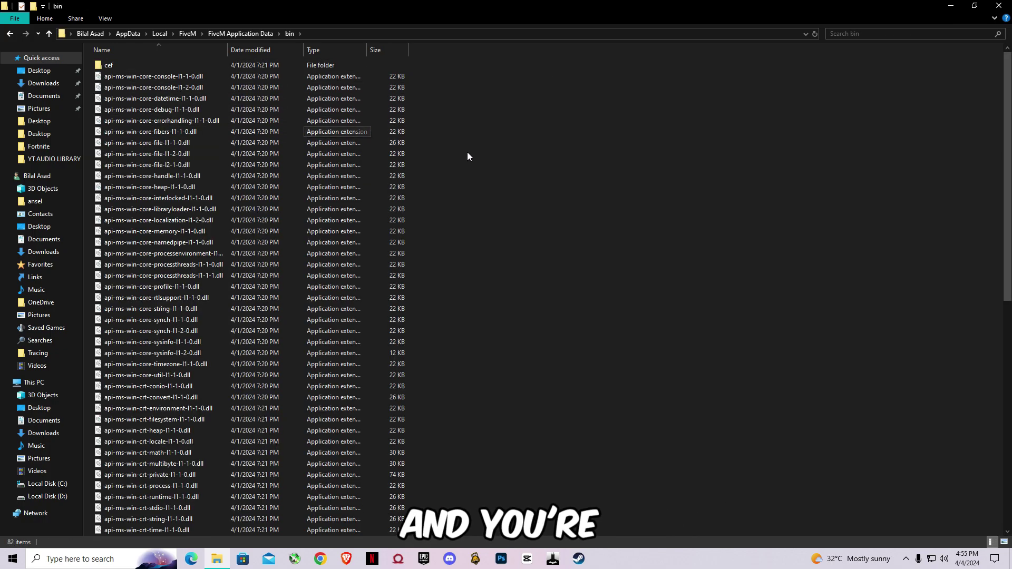
{"action": "left_click", "coordinate": [950, 6]}
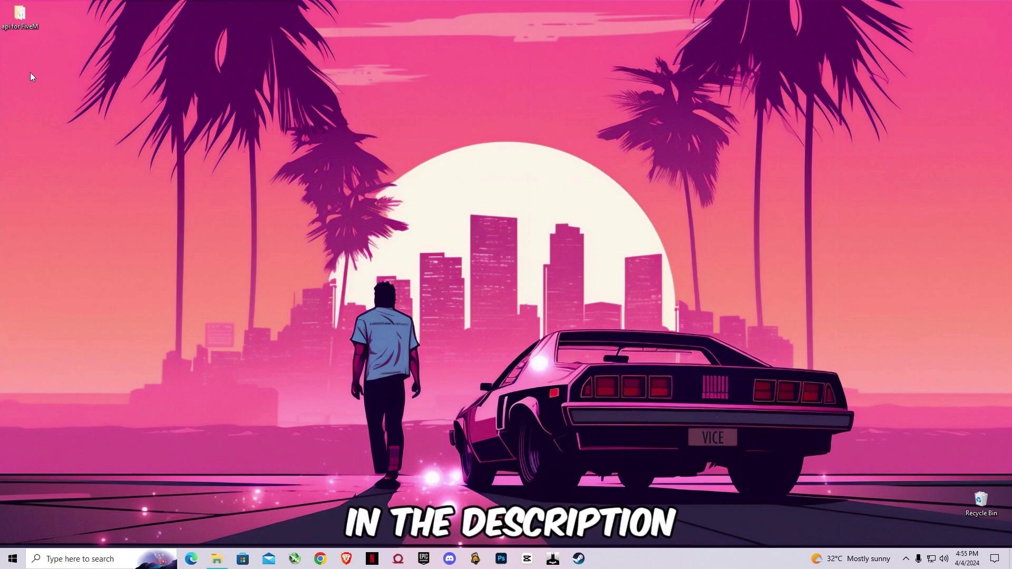
Step: Copy all 45 DLL files from the api for FiveM folder, then minimize it
{"action": "double_click", "coordinate": [18, 30]}
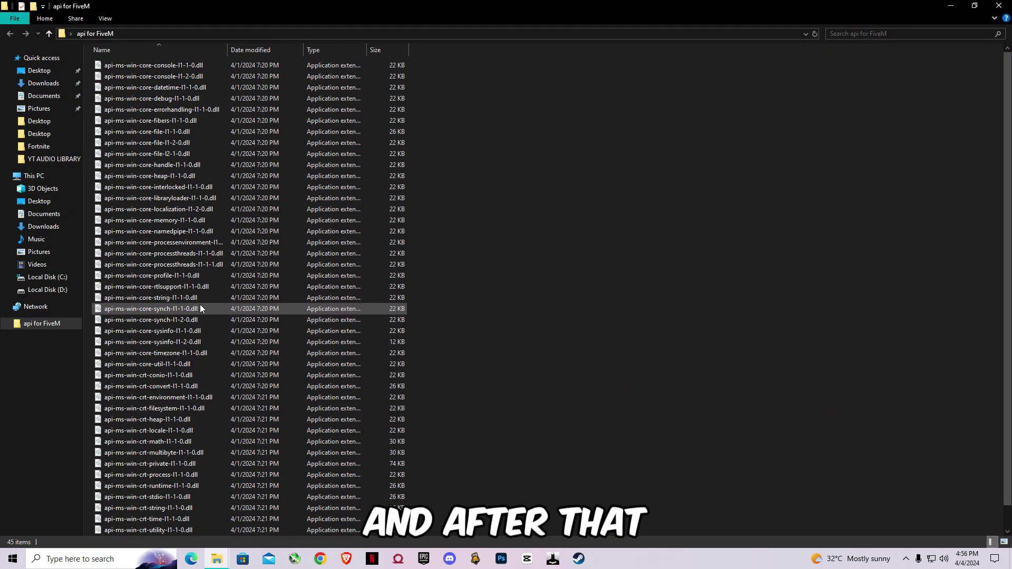
{"action": "key", "text": "ctrl+a"}
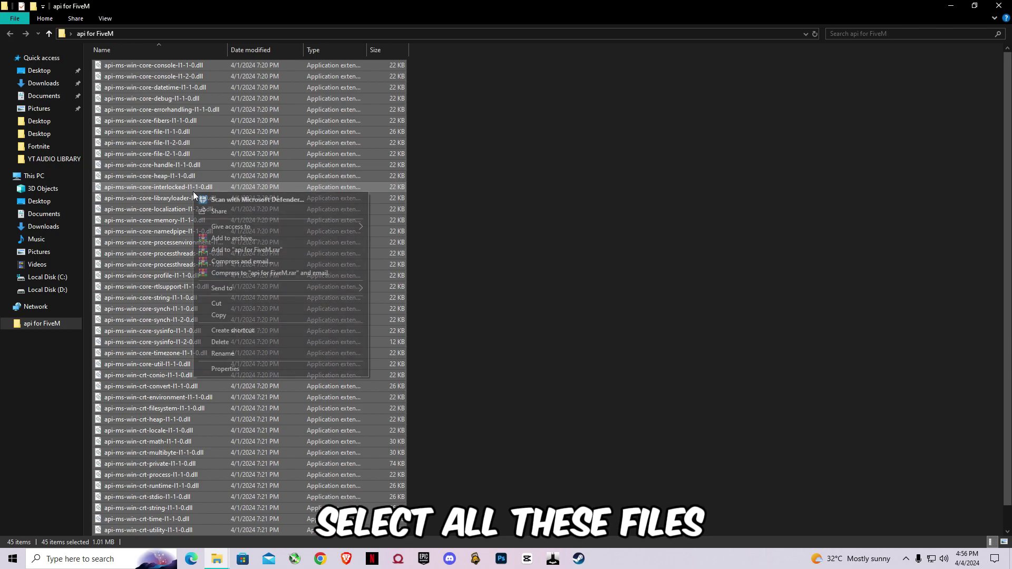
{"action": "right_click", "coordinate": [193, 191]}
{"action": "left_click", "coordinate": [219, 316]}
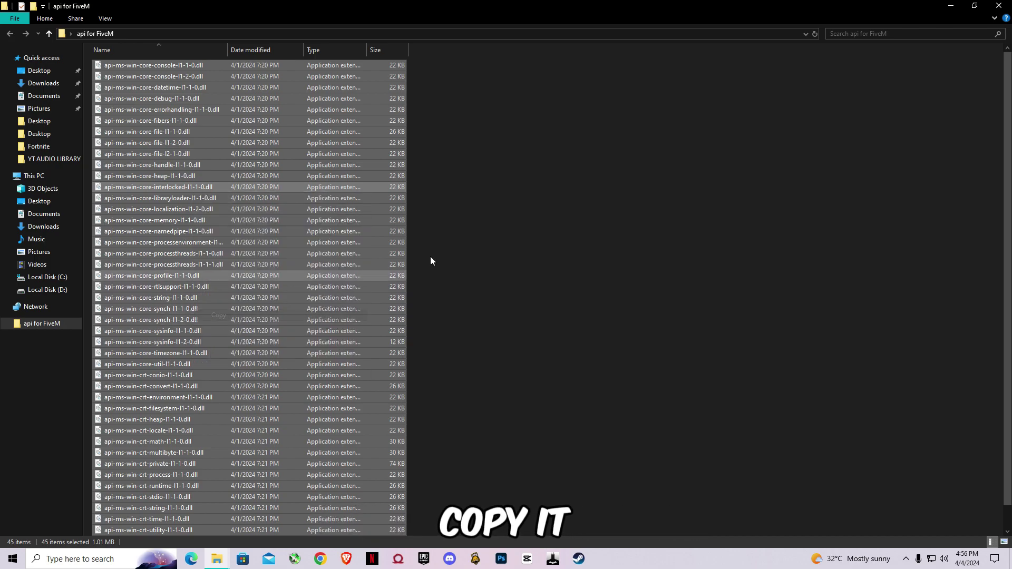
{"action": "left_click", "coordinate": [950, 5]}
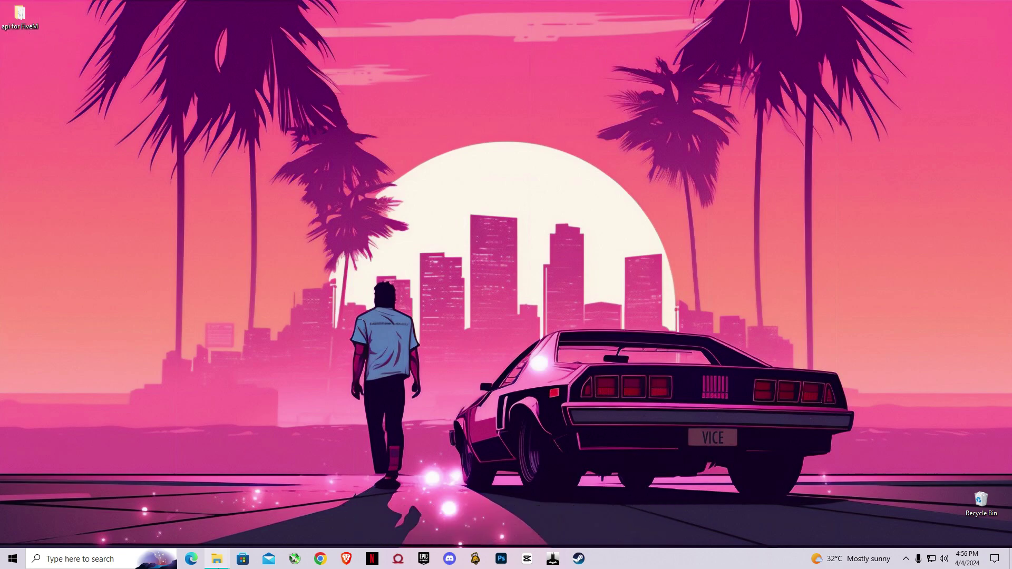
Step: Paste the DLLs into the bin folder, replacing existing files, then go back to FiveM Application Data
{"action": "mouse_move", "coordinate": [217, 558]}
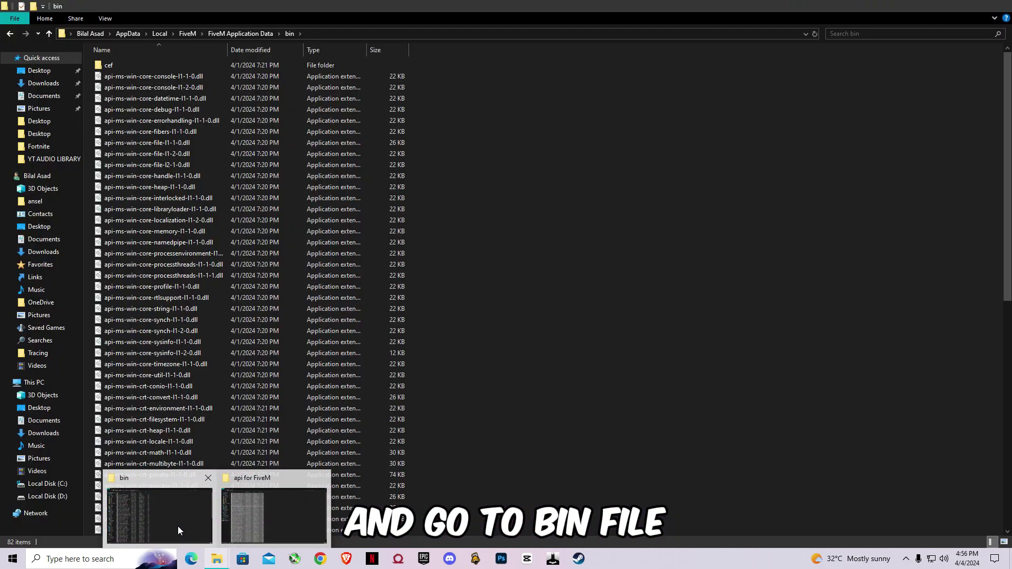
{"action": "left_click", "coordinate": [178, 526]}
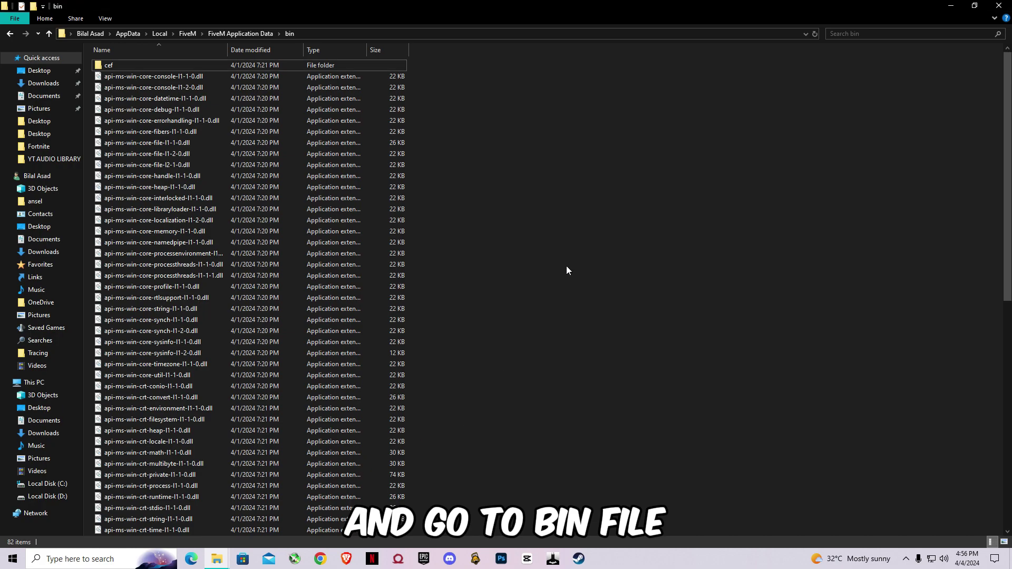
{"action": "right_click", "coordinate": [674, 157]}
{"action": "left_click", "coordinate": [741, 230]}
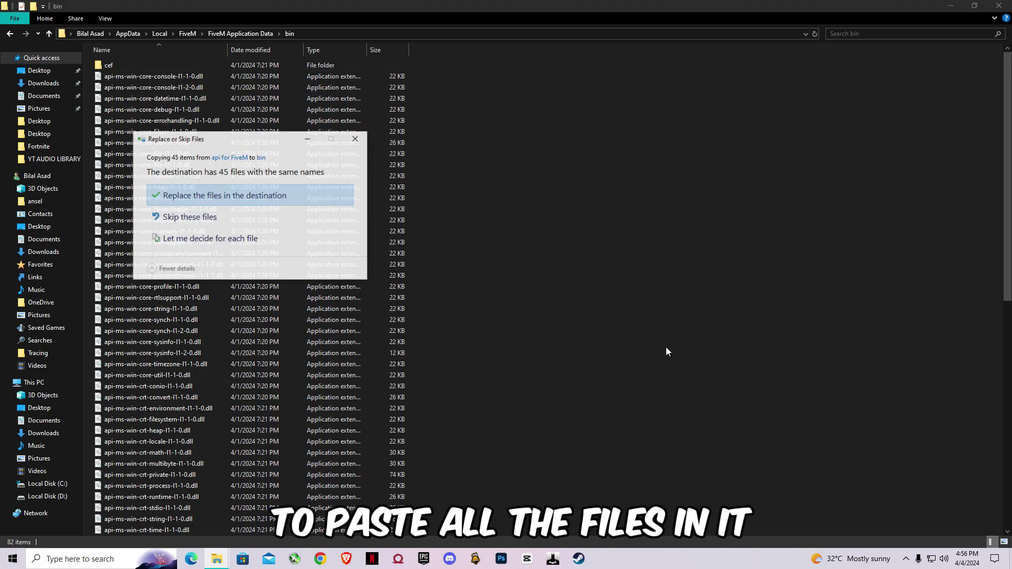
{"action": "left_click", "coordinate": [200, 197]}
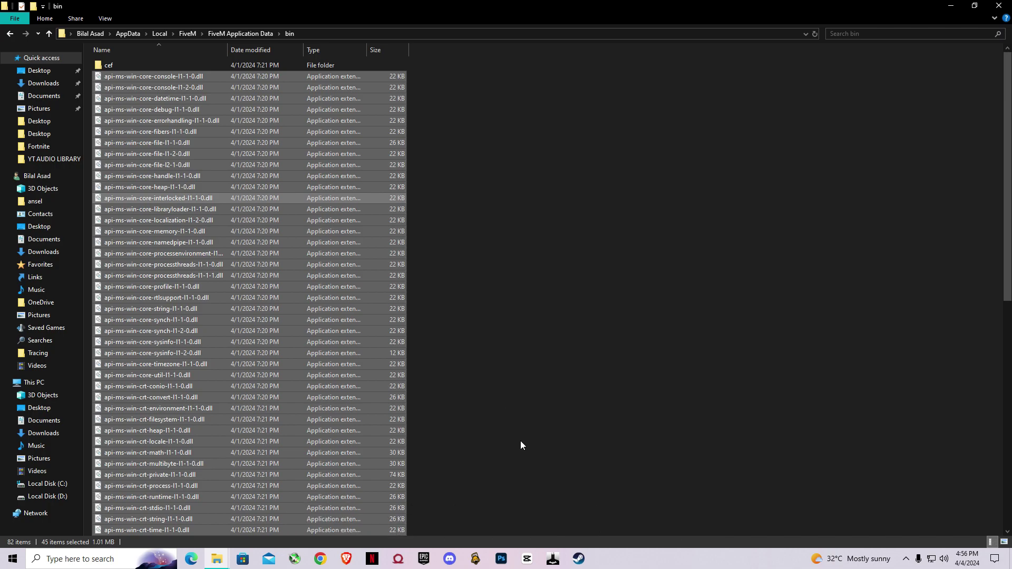
{"action": "left_click", "coordinate": [11, 33]}
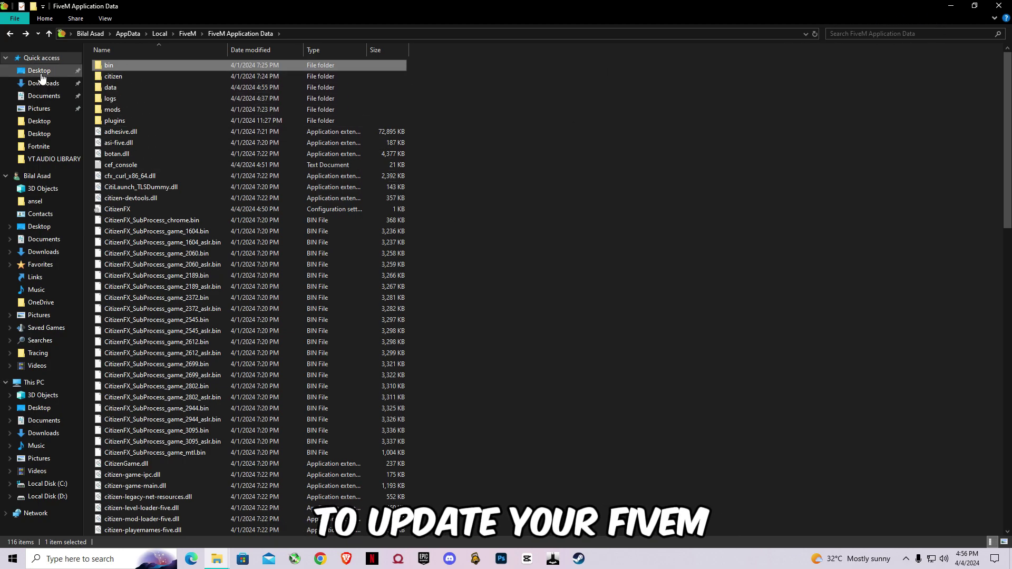
Step: Minimize the FiveM Application Data window and close the api for FiveM window
{"action": "left_click", "coordinate": [952, 5]}
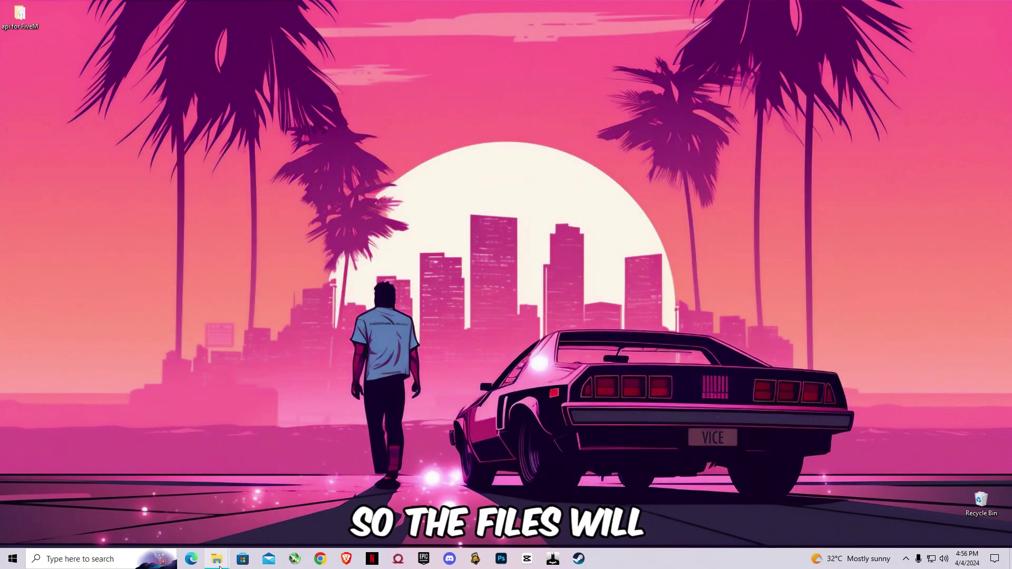
{"action": "mouse_move", "coordinate": [217, 559]}
{"action": "mouse_move", "coordinate": [196, 529]}
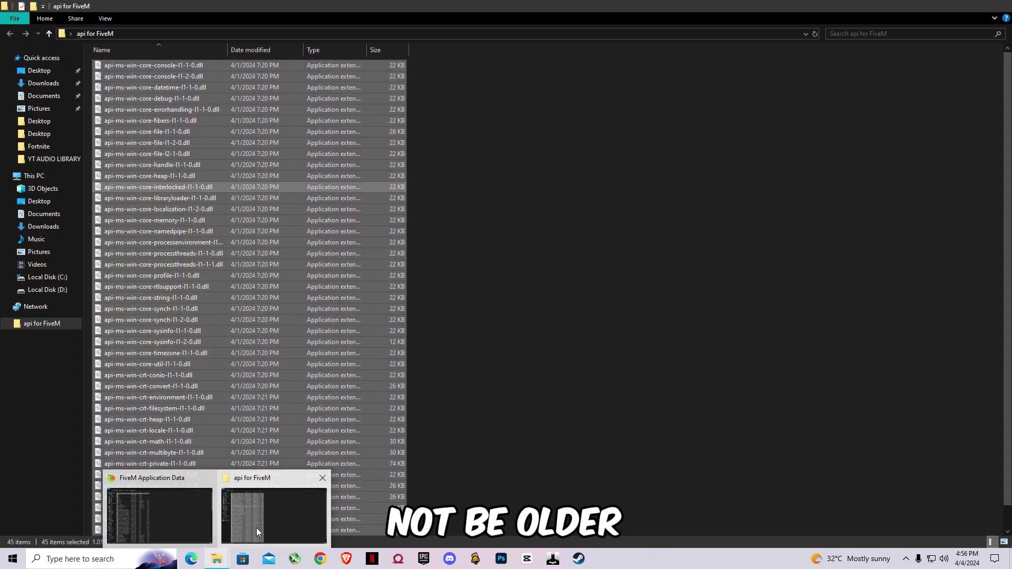
{"action": "left_click", "coordinate": [256, 527]}
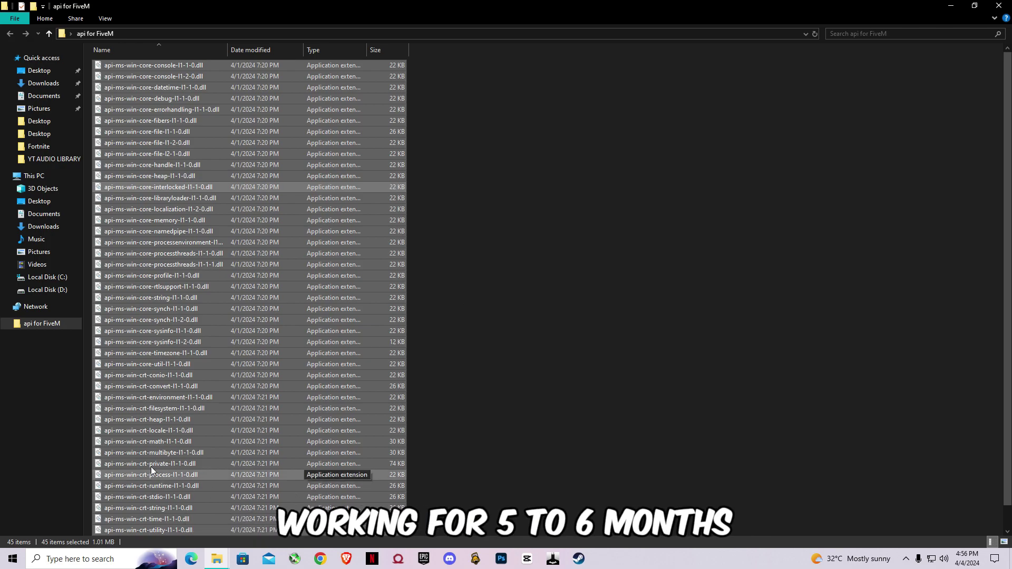
{"action": "mouse_move", "coordinate": [1007, 279]}
{"action": "left_mouse_down"}
{"action": "mouse_move", "coordinate": [1007, 300]}
{"action": "mouse_move", "coordinate": [1007, 279]}
{"action": "left_mouse_up"}
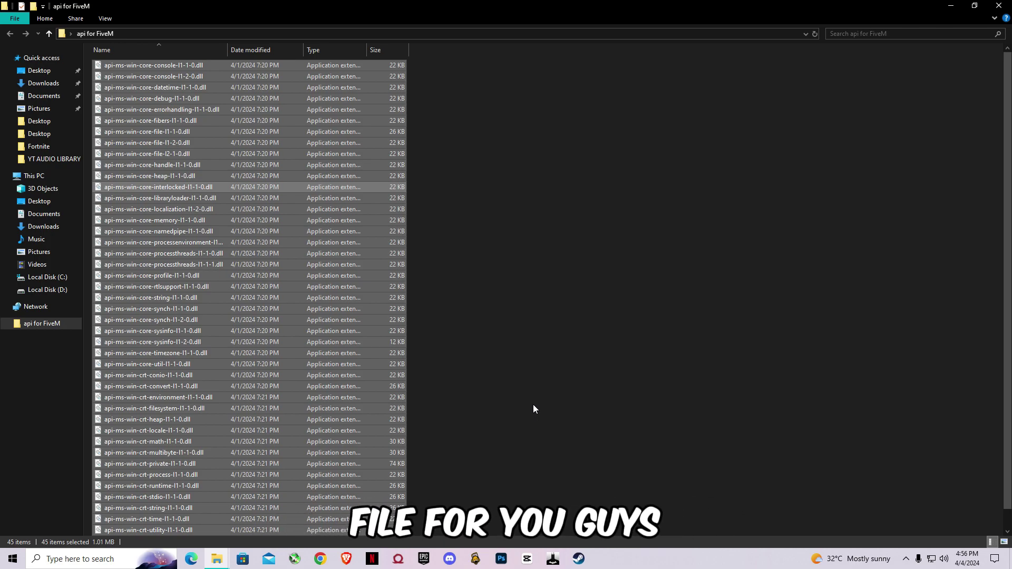
{"action": "left_click", "coordinate": [1008, 6]}
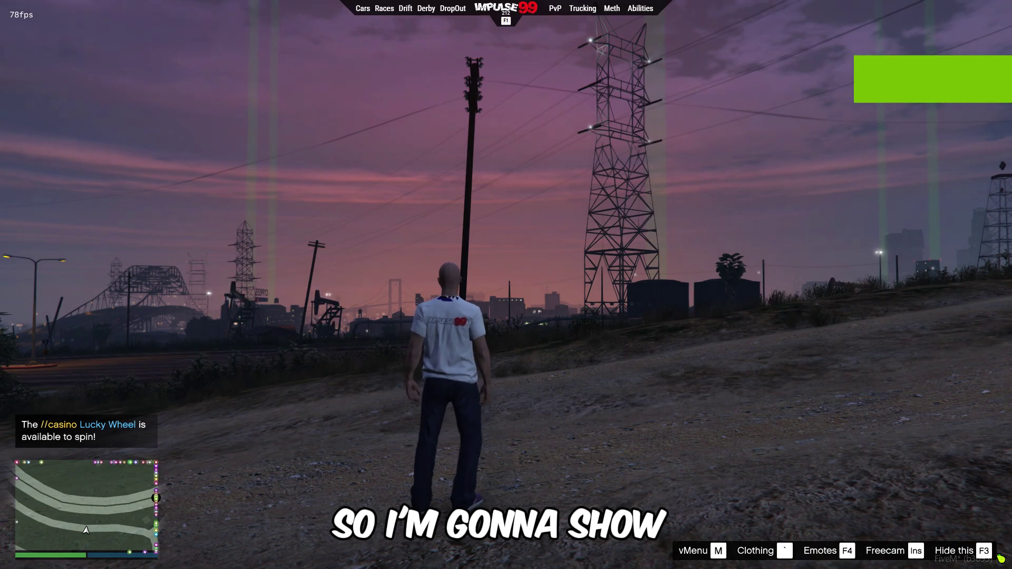
Step: From the pause menu, browse the Graphics settings from Render Resolution down to MSAA
{"action": "key", "text": "Escape"}
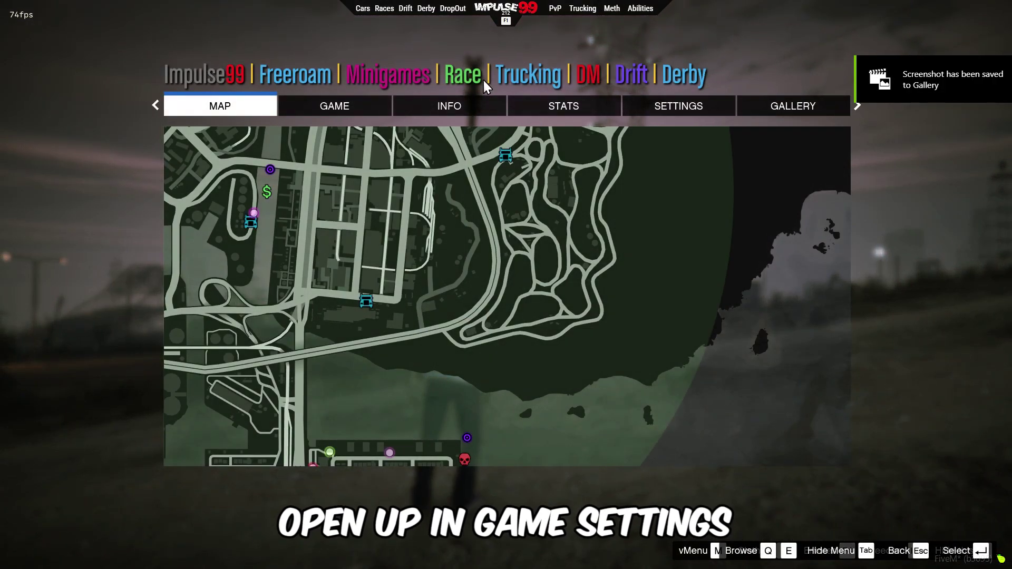
{"action": "left_click", "coordinate": [627, 108]}
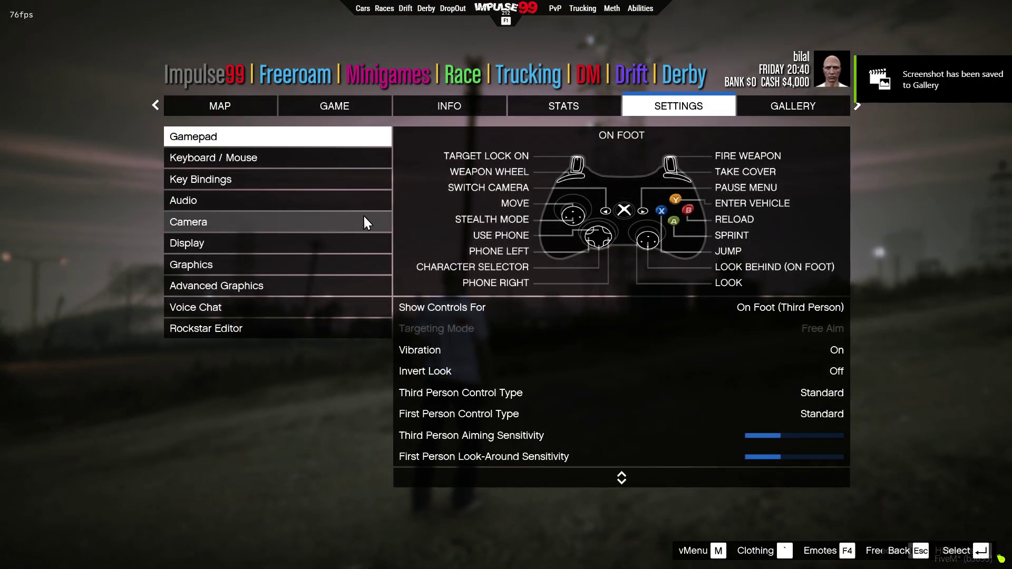
{"action": "left_click", "coordinate": [293, 264]}
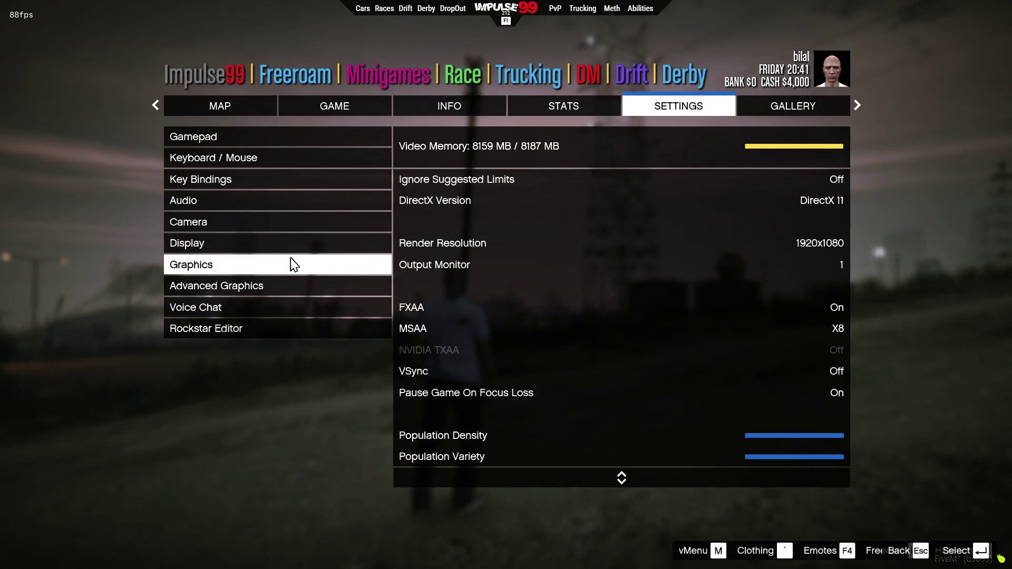
{"action": "key", "text": "Return"}
{"action": "key", "text": "Down"}
{"action": "key", "text": "Down"}
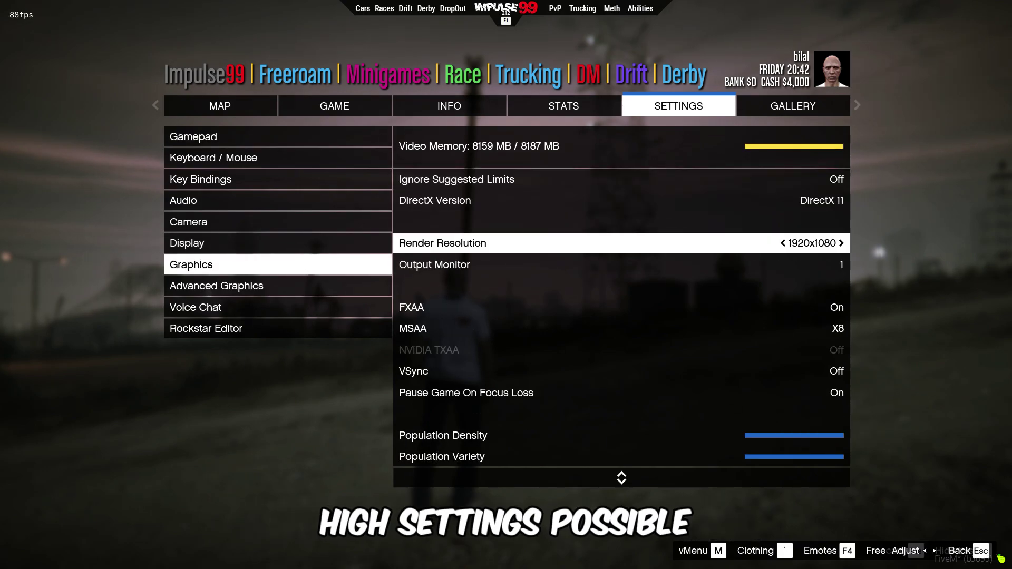
{"action": "key", "text": "Down"}
{"action": "key", "text": "Down"}
{"action": "key", "text": "Down"}
{"action": "key", "text": "Down"}
{"action": "key", "text": "Down"}
{"action": "key", "text": "Down"}
{"action": "key", "text": "Down"}
{"action": "key", "text": "Down"}
{"action": "key", "text": "Down"}
{"action": "key", "text": "Down"}
{"action": "key", "text": "Down"}
{"action": "key", "text": "Down"}
{"action": "key", "text": "Down"}
{"action": "key", "text": "Down"}
{"action": "key", "text": "Down"}
{"action": "key", "text": "Down"}
{"action": "key", "text": "Down"}
{"action": "key", "text": "Down"}
{"action": "key", "text": "Down"}
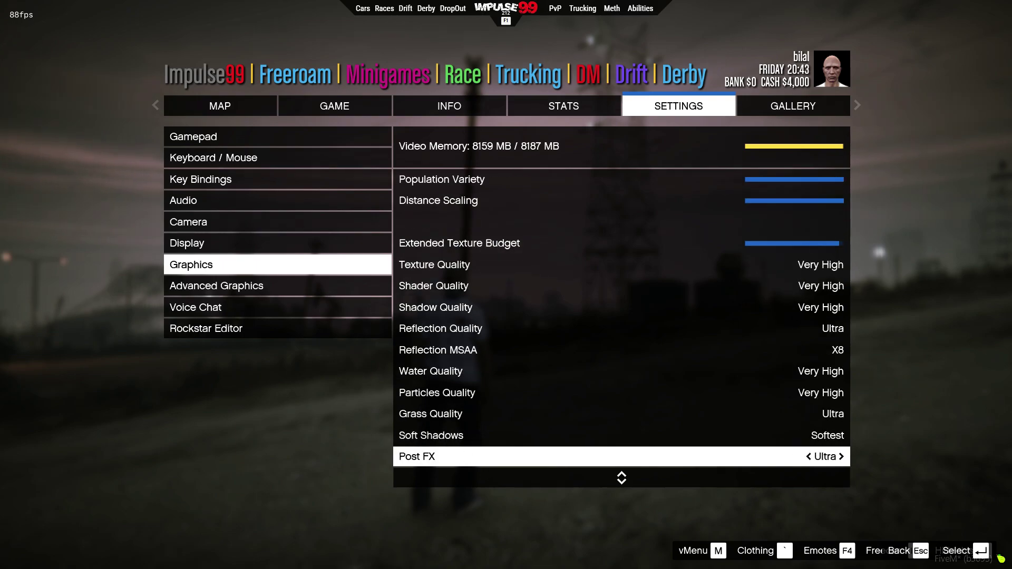
{"action": "key", "text": "Down"}
{"action": "key", "text": "Down"}
{"action": "key", "text": "Down"}
{"action": "key", "text": "Down"}
{"action": "key", "text": "Down"}
{"action": "key", "text": "Down"}
{"action": "key", "text": "Down"}
{"action": "key", "text": "Down"}
{"action": "key", "text": "Down"}
{"action": "key", "text": "Down"}
{"action": "key", "text": "Down"}
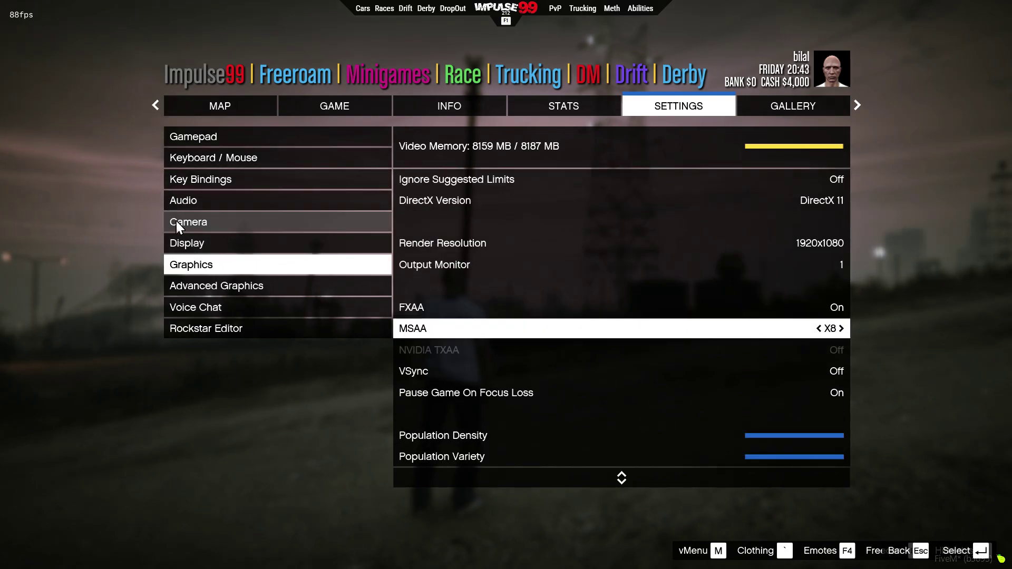
Step: Review the Advanced Graphics options, then leave the settings and resume gameplay
{"action": "left_click", "coordinate": [244, 280]}
{"action": "key", "text": "Return"}
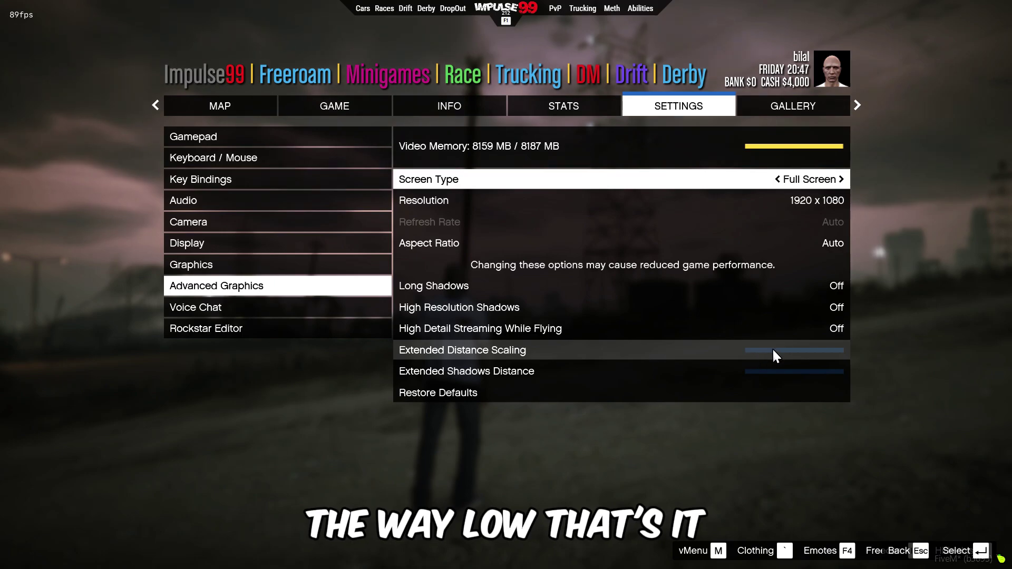
{"action": "key", "text": "Escape"}
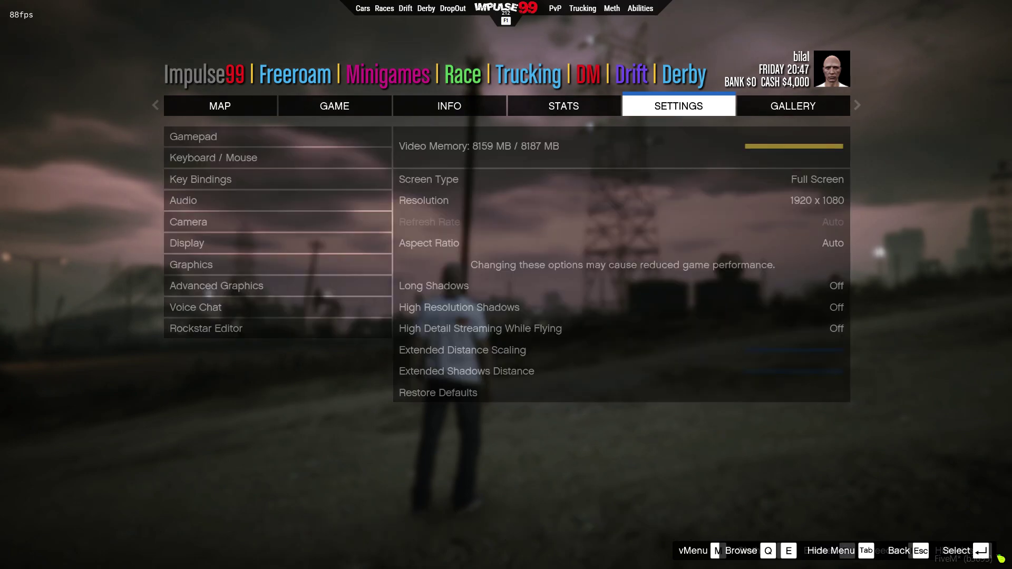
Step: In vMenu, go to Vehicle Related Options > Saved Vehicles > Super to reach the saved Furia
{"action": "key", "text": "w"}
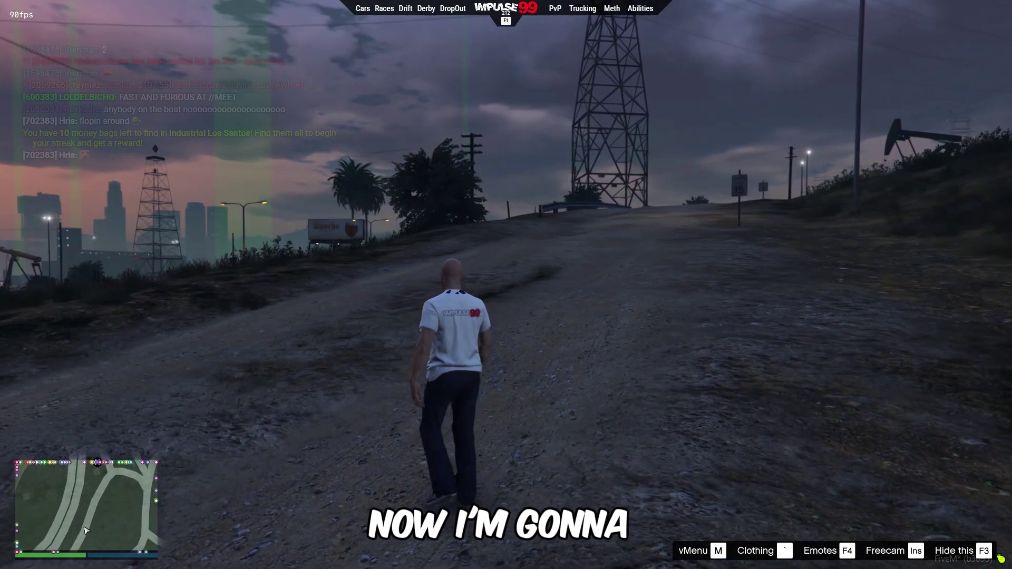
{"action": "key", "text": "m"}
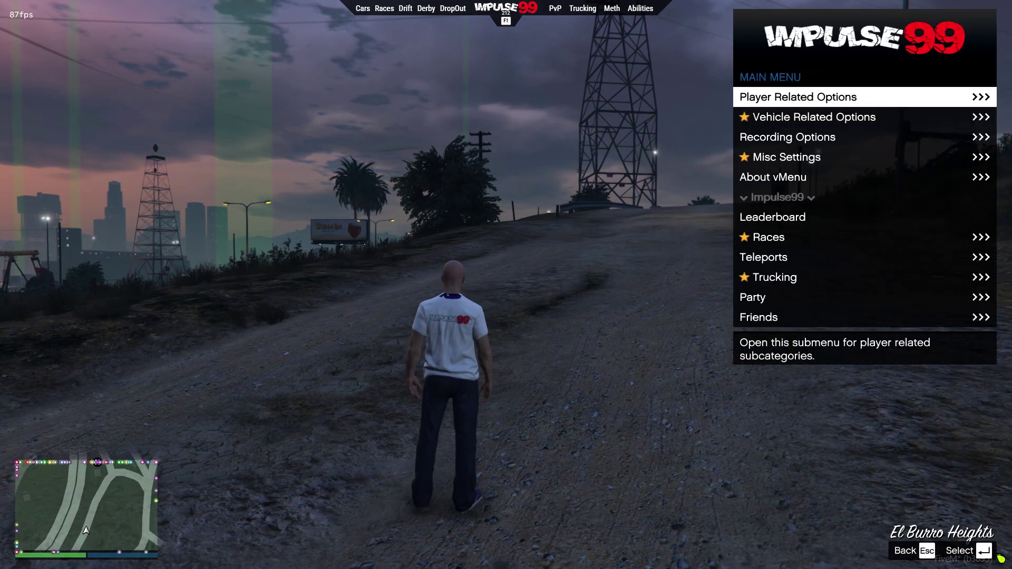
{"action": "key", "text": "Down"}
{"action": "key", "text": "Return"}
{"action": "key", "text": "Down"}
{"action": "key", "text": "Down"}
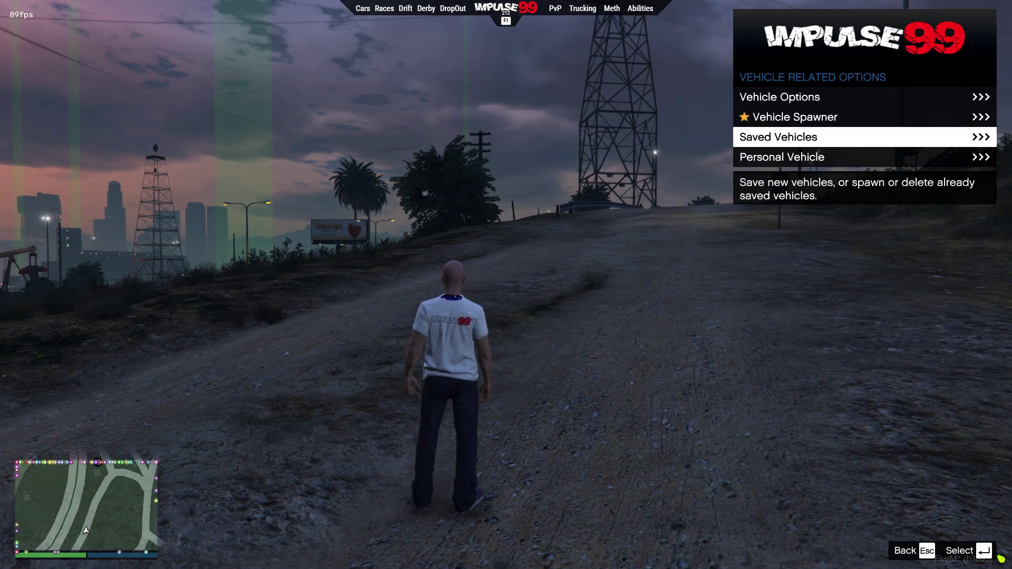
{"action": "key", "text": "Return"}
{"action": "key", "text": "Down"}
{"action": "key", "text": "Down"}
{"action": "key", "text": "Down"}
{"action": "key", "text": "Down"}
{"action": "key", "text": "Down"}
{"action": "key", "text": "Down"}
{"action": "key", "text": "Down"}
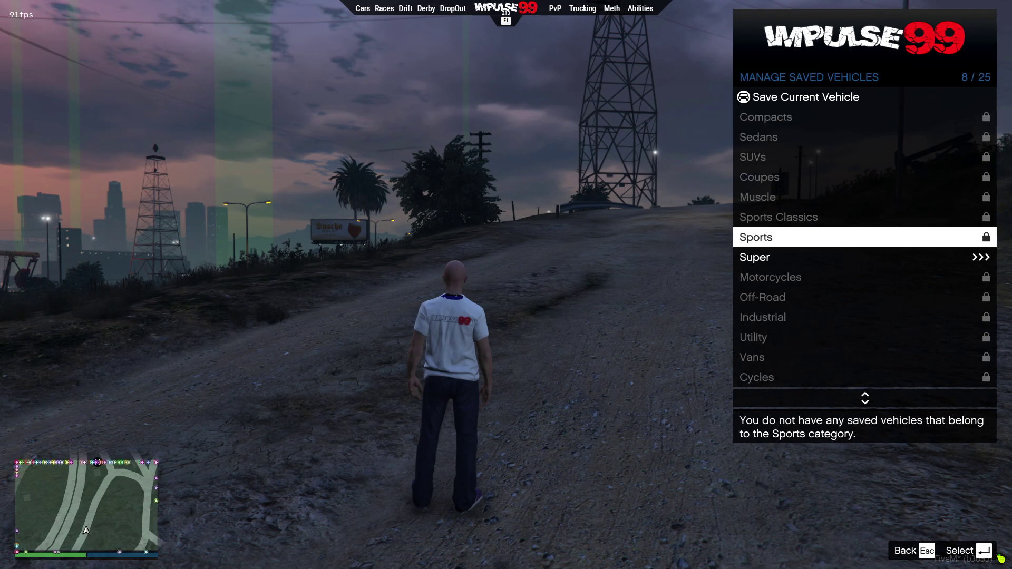
{"action": "key", "text": "Down"}
{"action": "key", "text": "Return"}
{"action": "key", "text": "Return"}
{"action": "key", "text": "Return"}
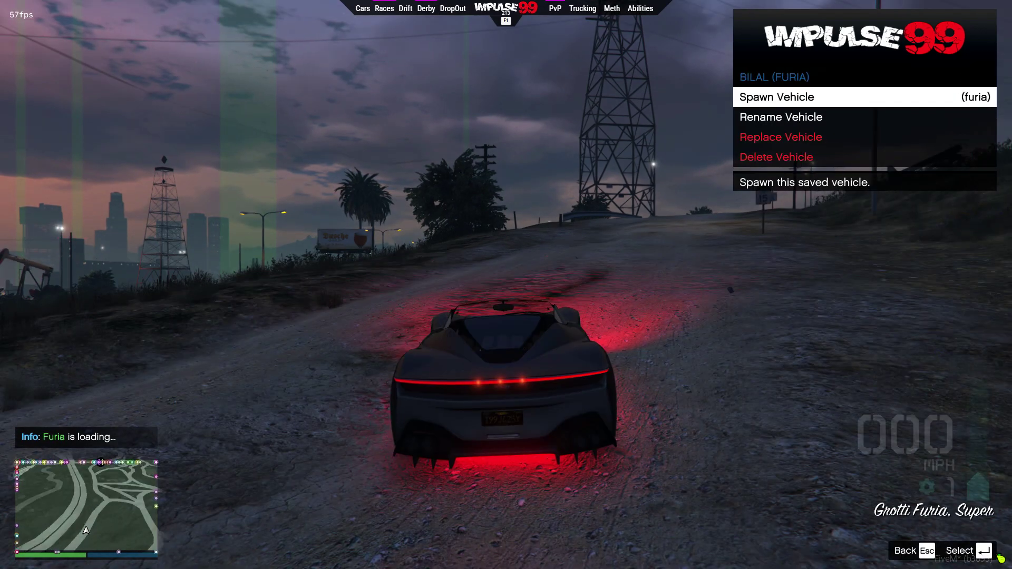
Step: Close vMenu, pick a radio station, and drift the Furia off the dirt onto the road
{"action": "key", "text": "m"}
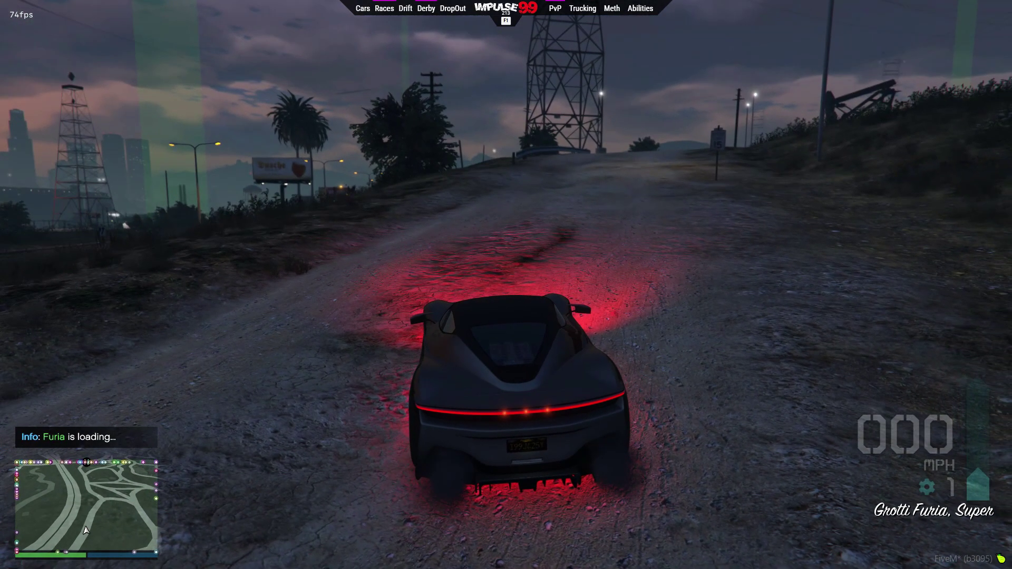
{"action": "key", "text": "q"}
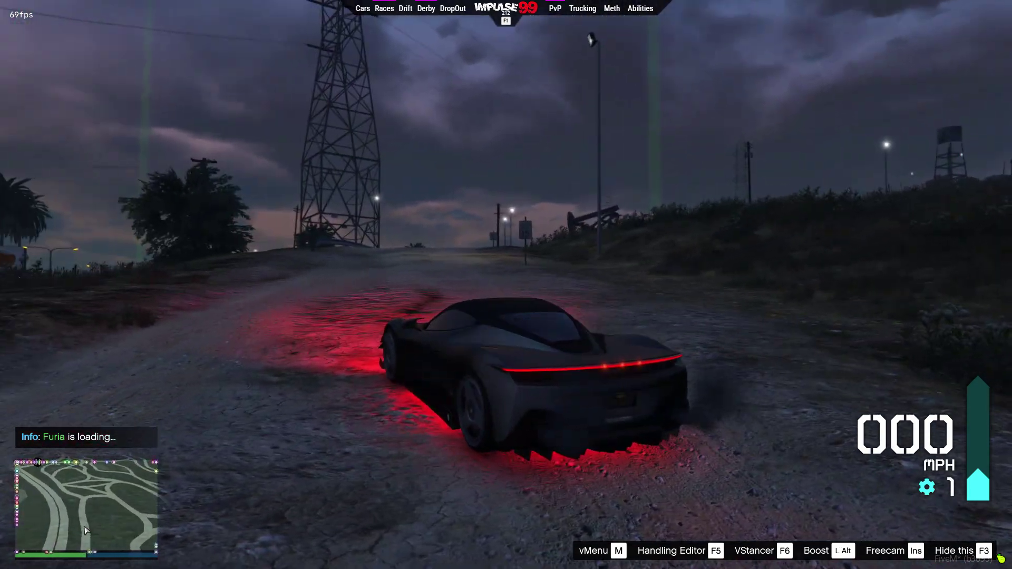
{"action": "key", "text": "w"}
{"action": "key", "text": "w"}
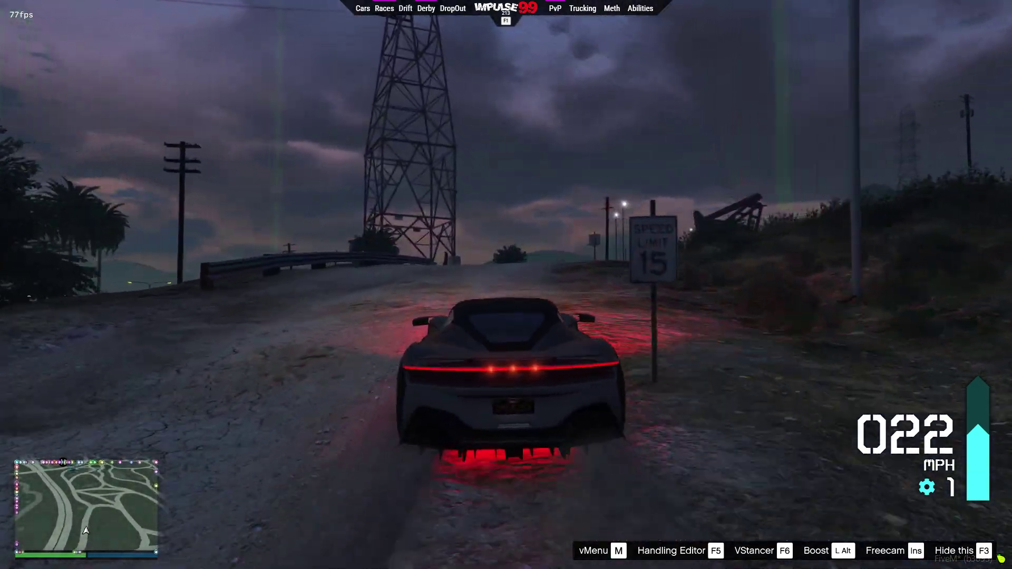
{"action": "key", "text": "d"}
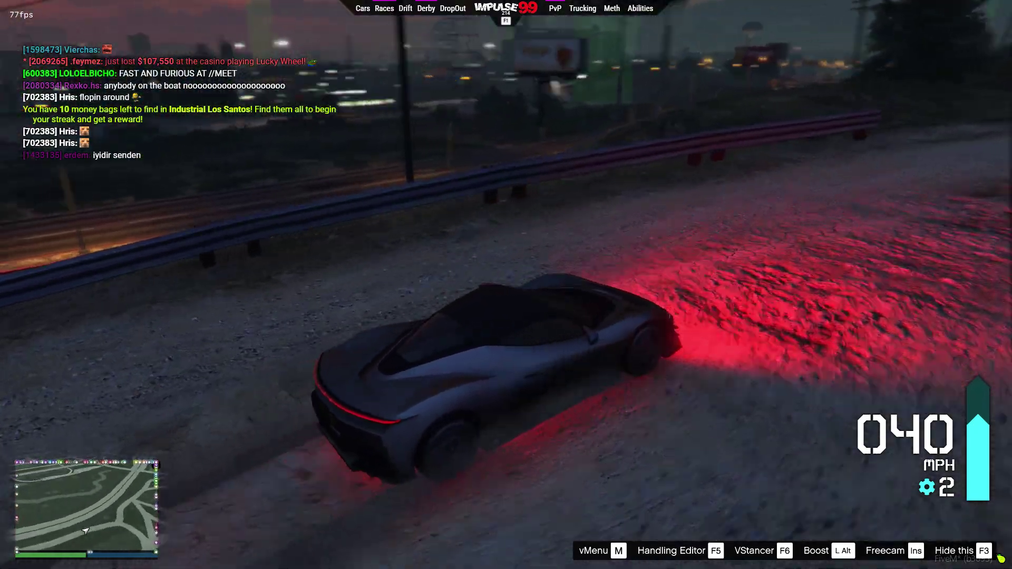
{"action": "key", "text": "w"}
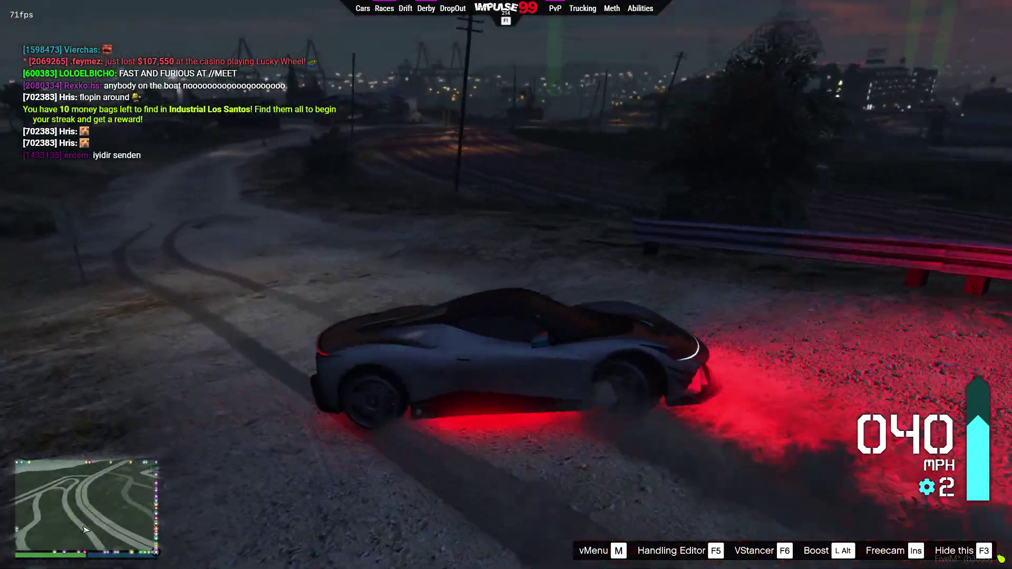
{"action": "key", "text": "d"}
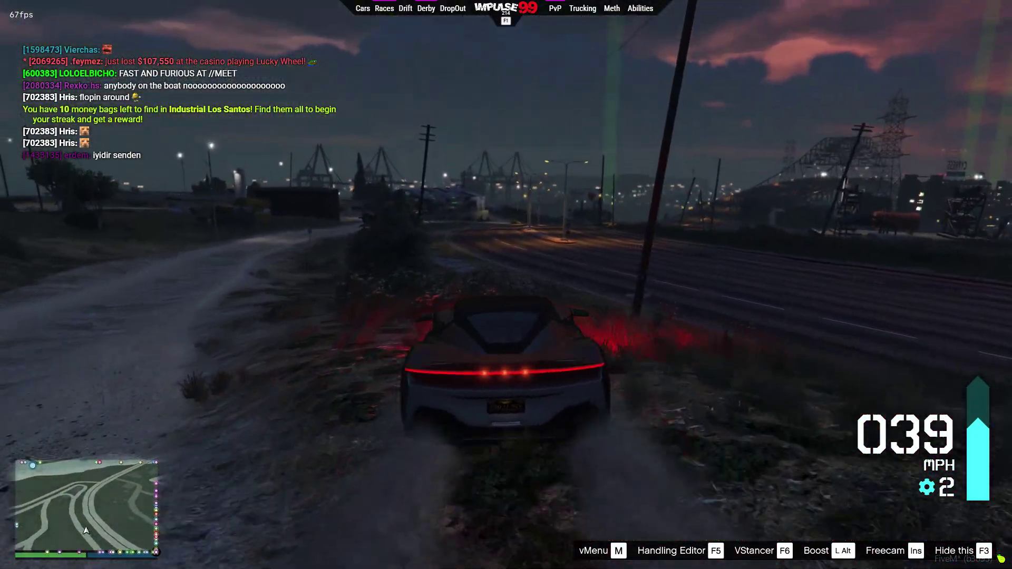
{"action": "key", "text": "a"}
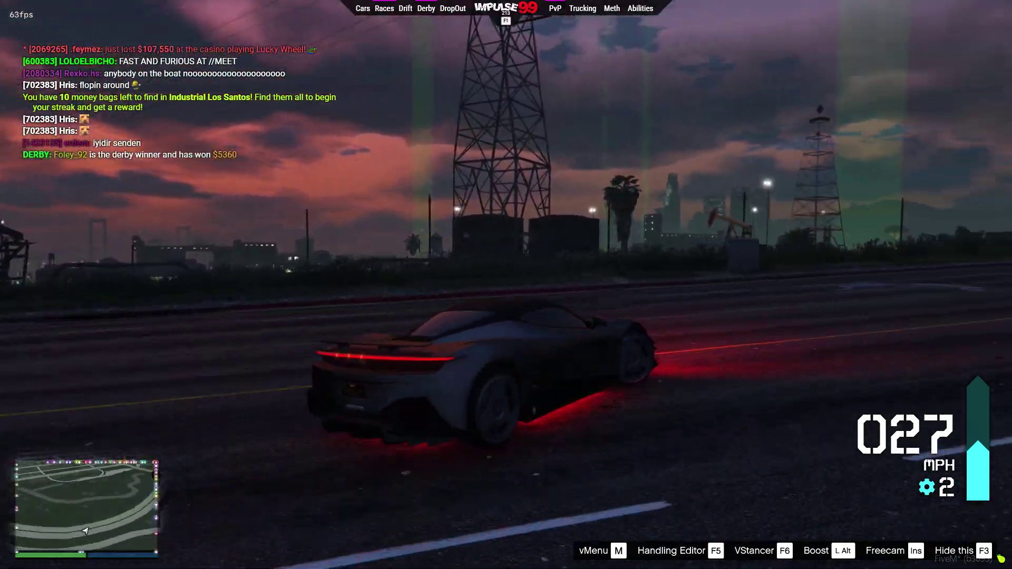
{"action": "key", "text": "w"}
{"action": "key", "text": "w"}
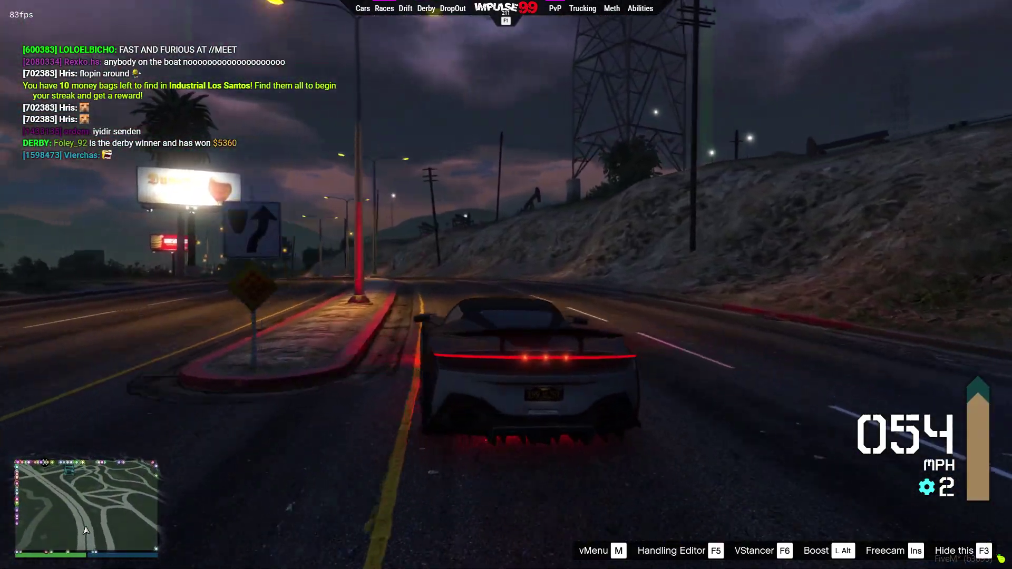
Step: Hide the chat log with F10 and accelerate down the road toward the city
{"action": "key", "text": "w"}
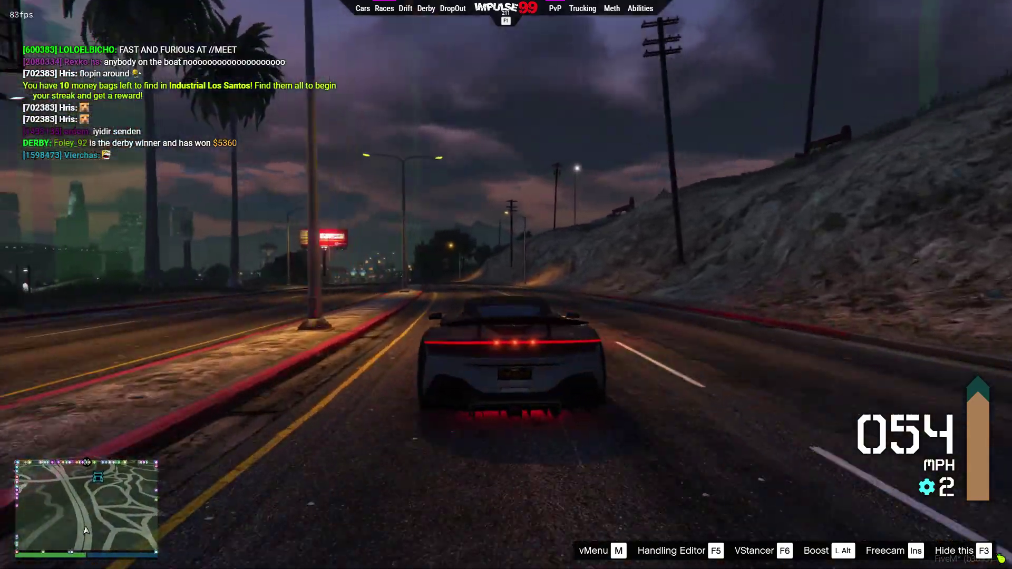
{"action": "key", "text": "F10"}
{"action": "key", "text": "w"}
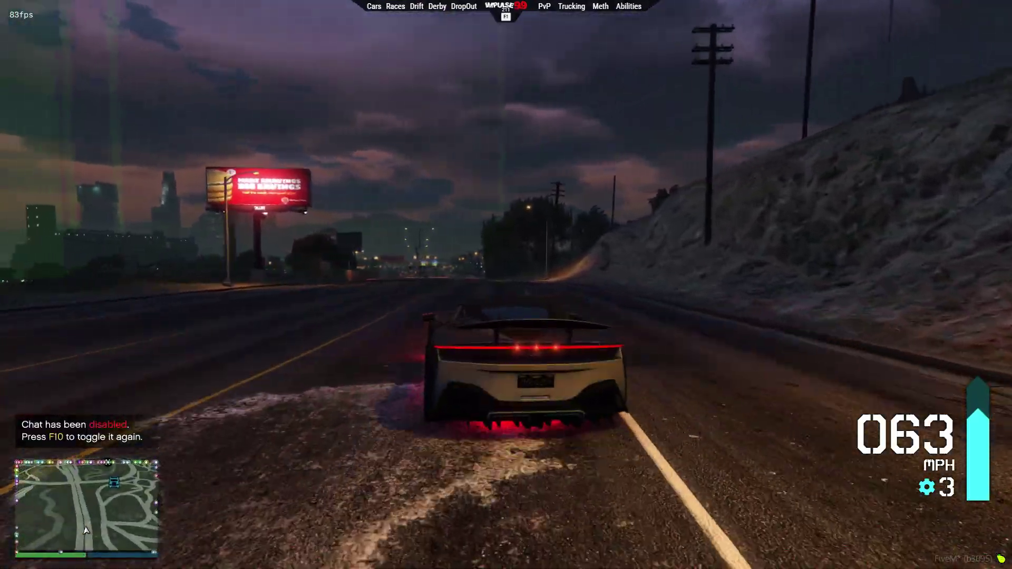
{"action": "key", "text": "w"}
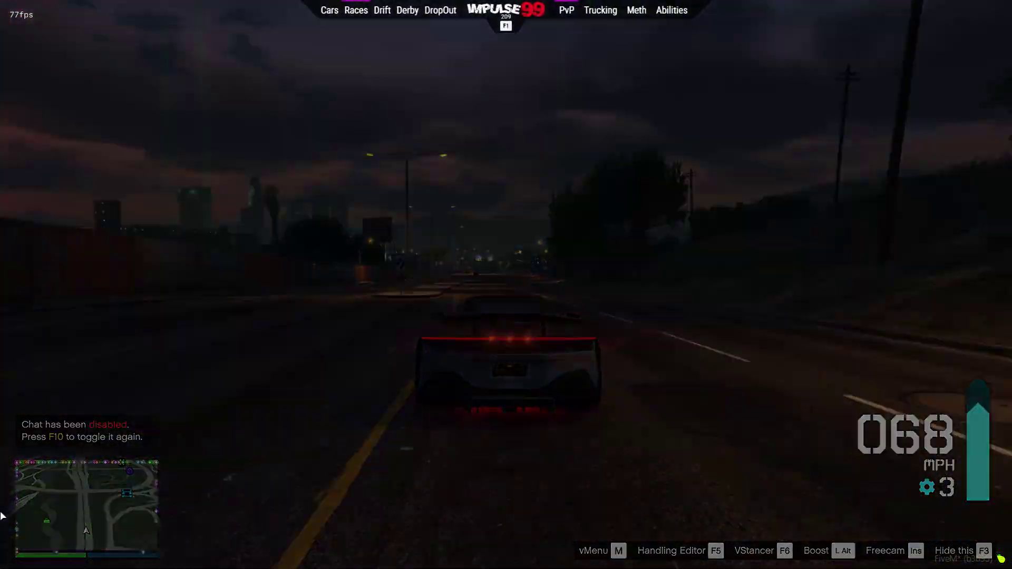
{"action": "key", "text": "w"}
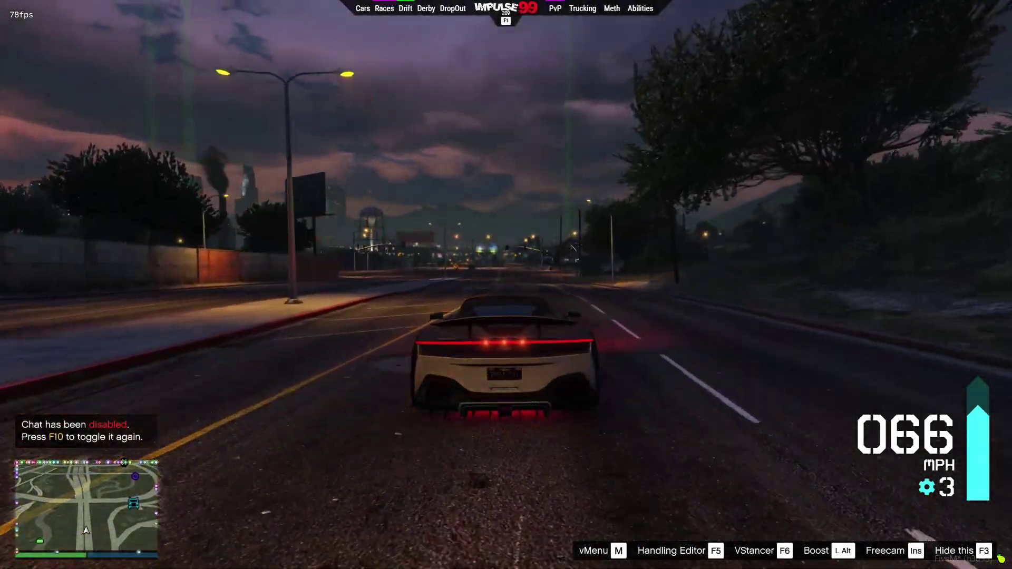
{"action": "key", "text": "w"}
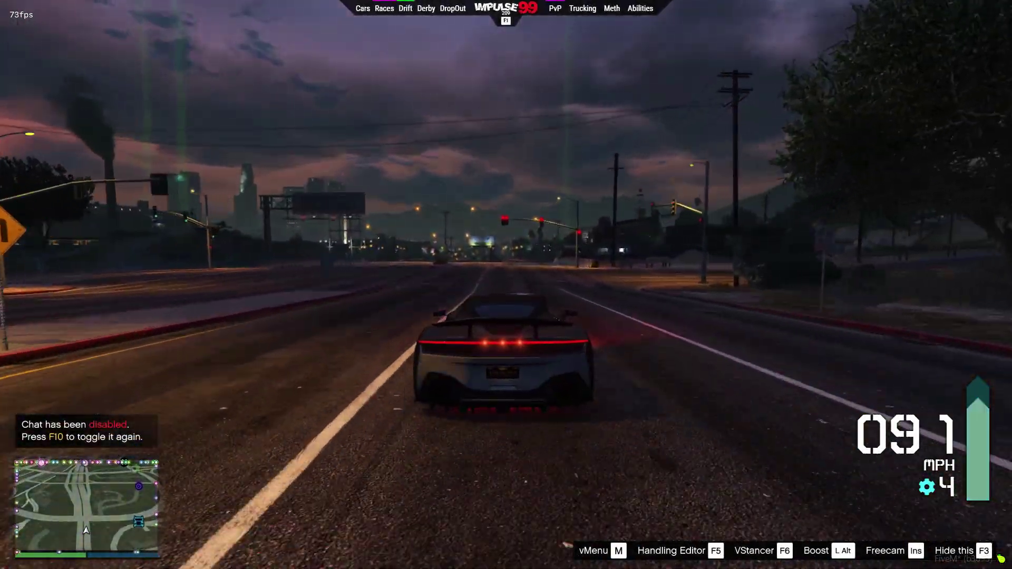